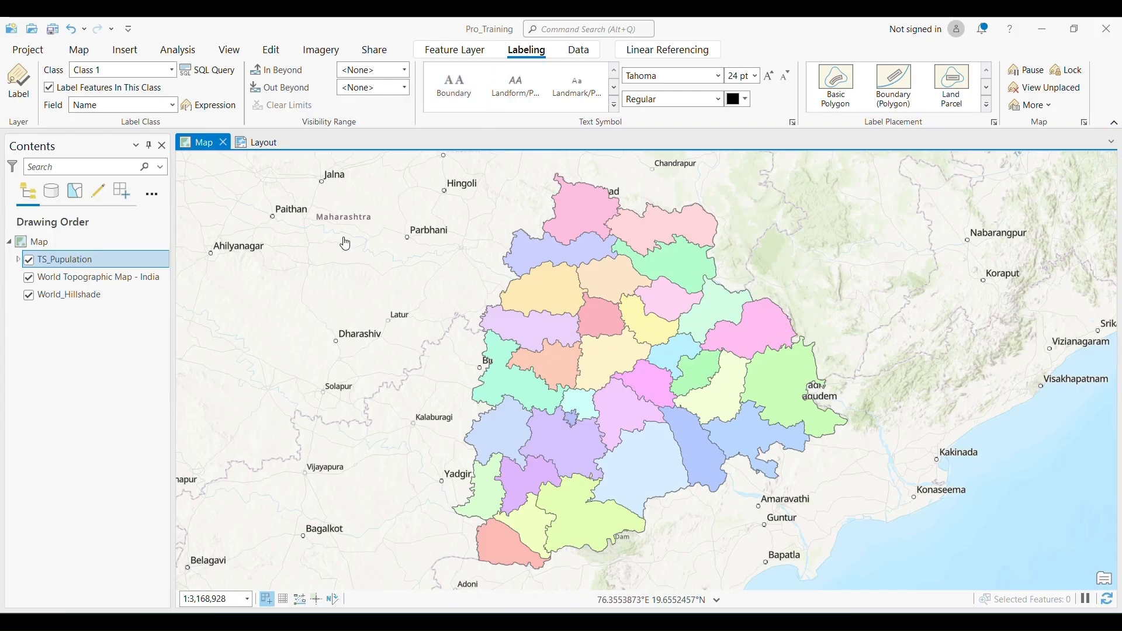
Examine the area, population and density fields in the TS_Pupulation attribute table, and close the table.
{"action": "right_click", "coordinate": [73, 264]}
{"action": "left_click", "coordinate": [155, 165]}
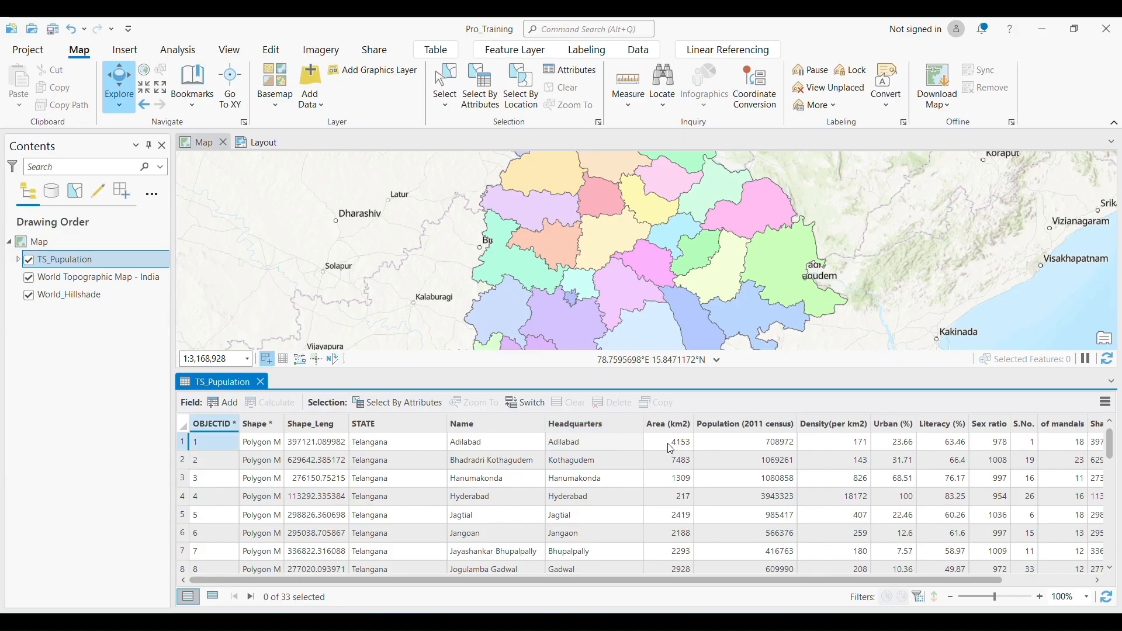
{"action": "left_click", "coordinate": [670, 448]}
{"action": "left_click", "coordinate": [753, 451]}
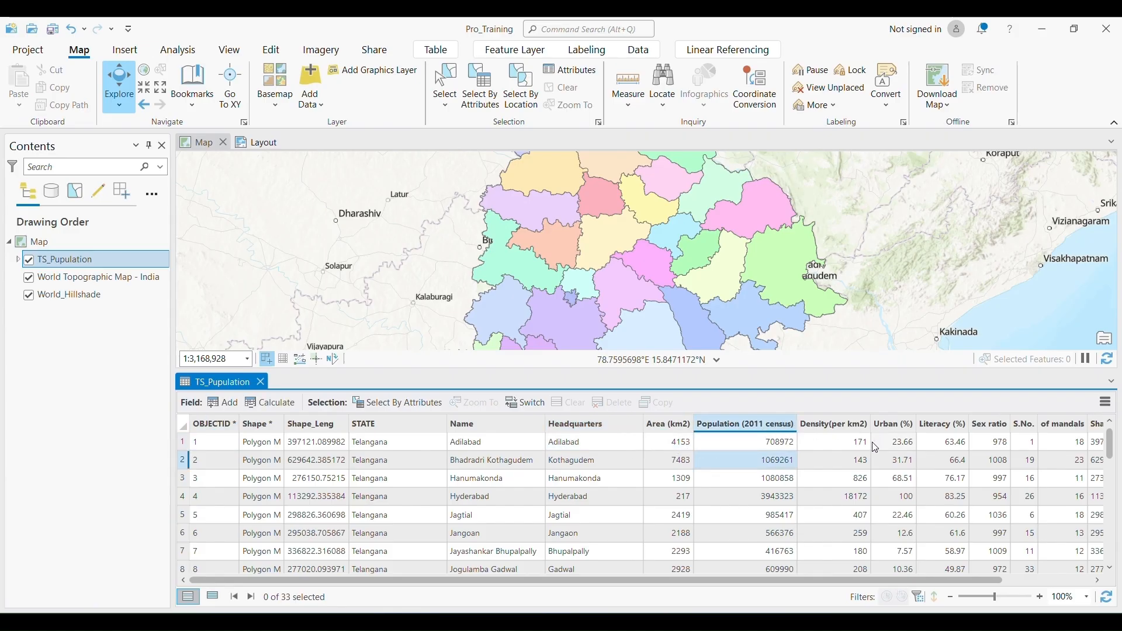
{"action": "key", "text": "Right"}
{"action": "left_click_drag", "start_coordinate": [977, 577], "coordinate": [791, 601]}
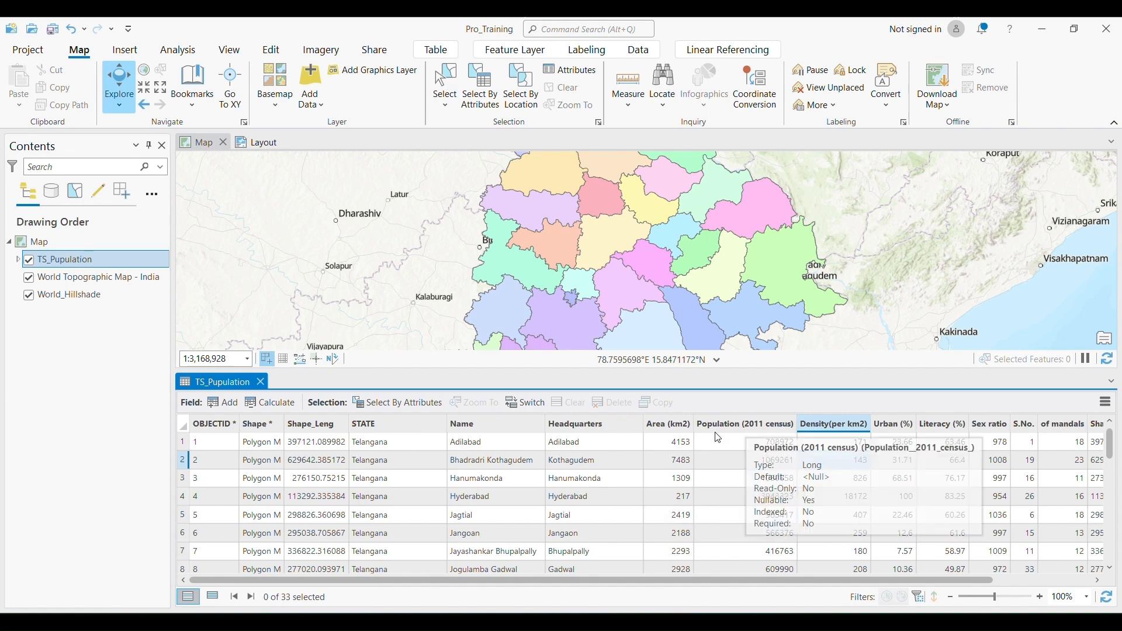
{"action": "left_click", "coordinate": [260, 382]}
{"action": "left_click", "coordinate": [588, 50]}
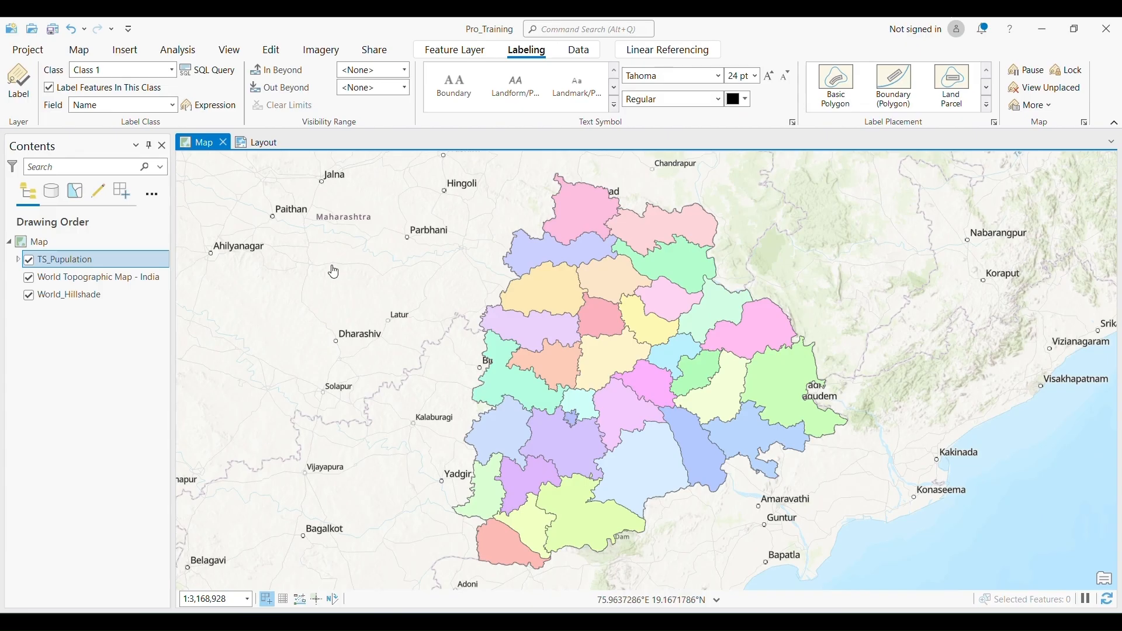
Add a table frame in the Blue Alternating Rows style, about 220 by 440 mm, along the layout page's lower left edge.
{"action": "left_click", "coordinate": [262, 141]}
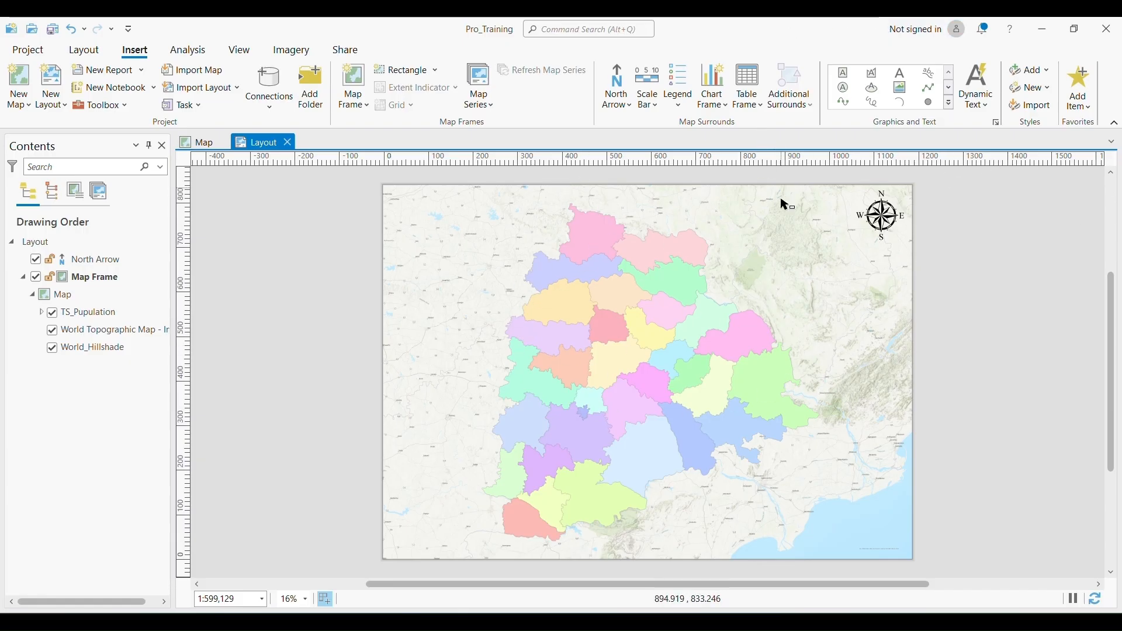
{"action": "left_click", "coordinate": [759, 111]}
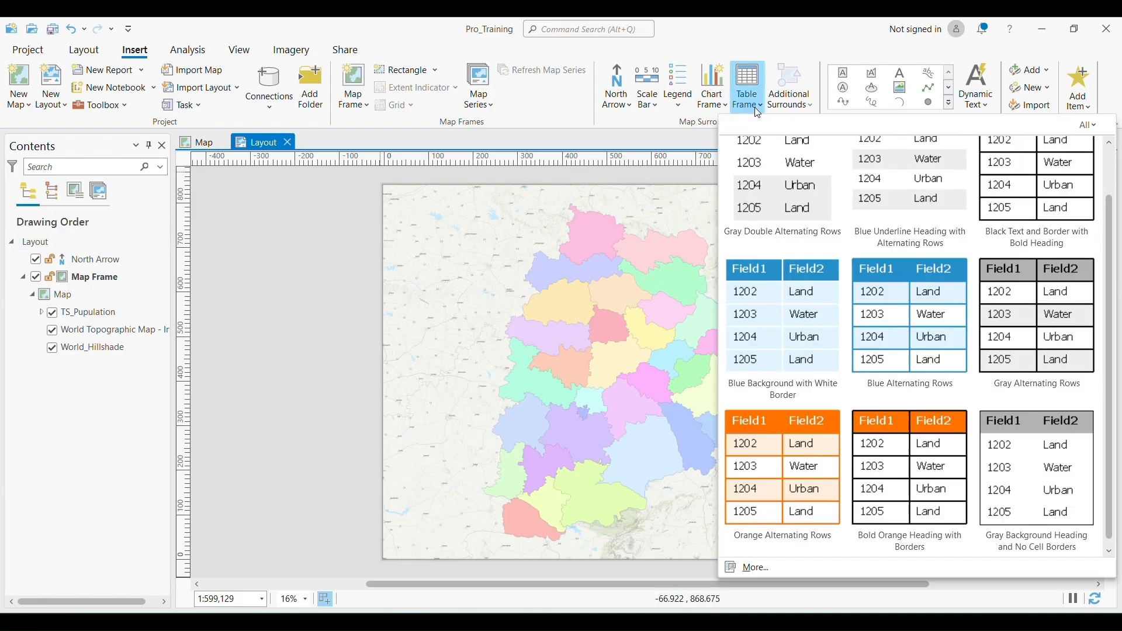
{"action": "scroll", "coordinate": [806, 216], "scroll_direction": "up", "scroll_amount": 1}
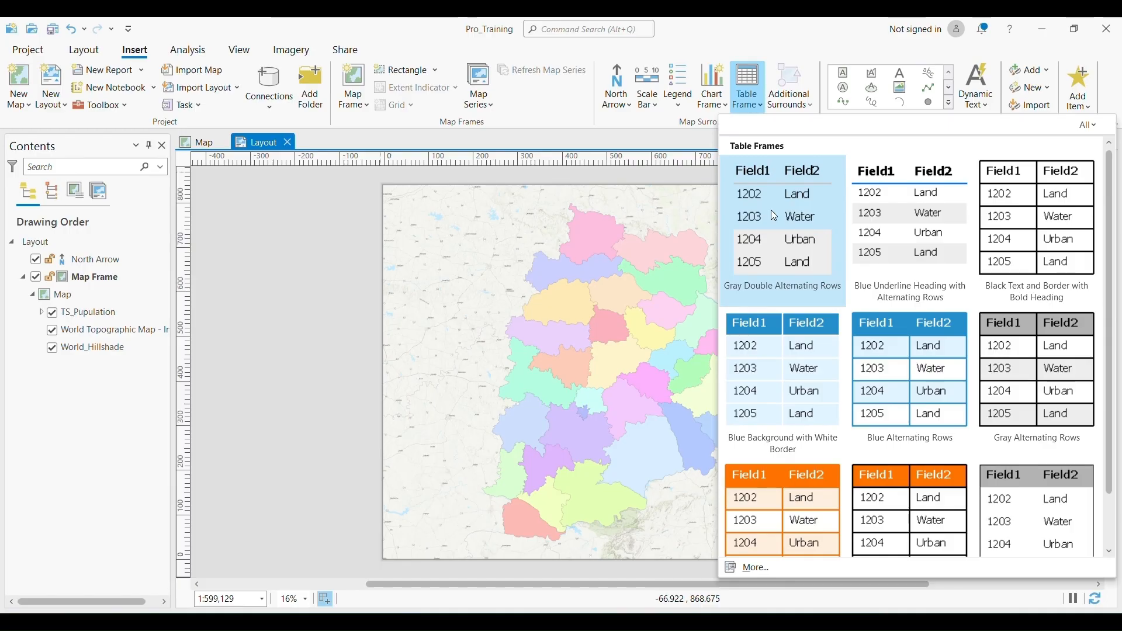
{"action": "scroll", "coordinate": [780, 407], "scroll_direction": "down", "scroll_amount": 1}
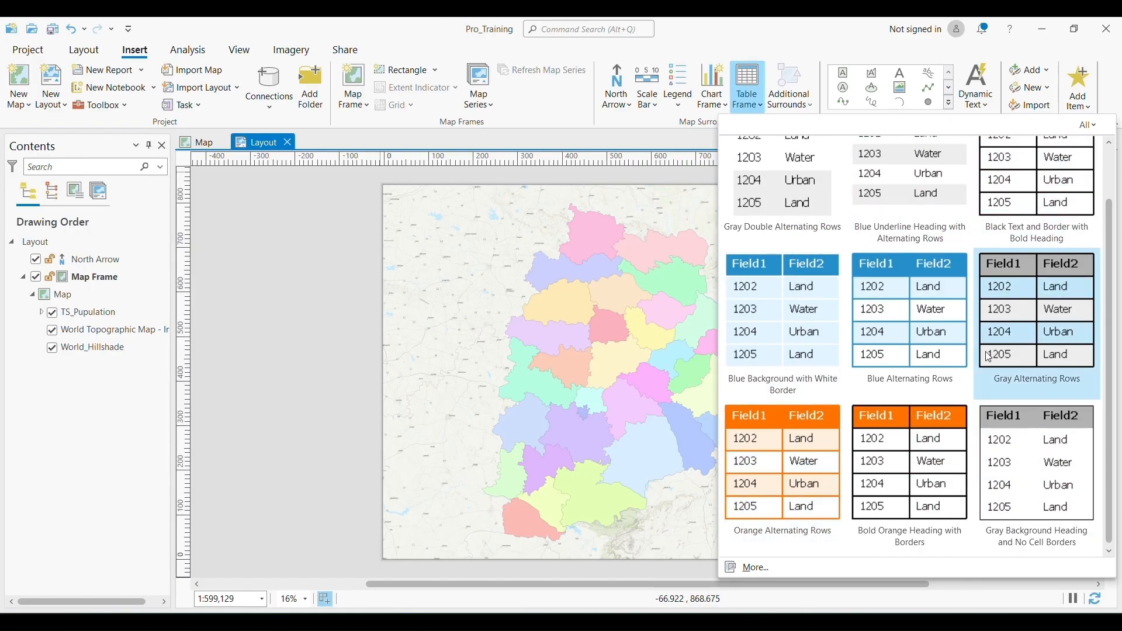
{"action": "left_click", "coordinate": [928, 338]}
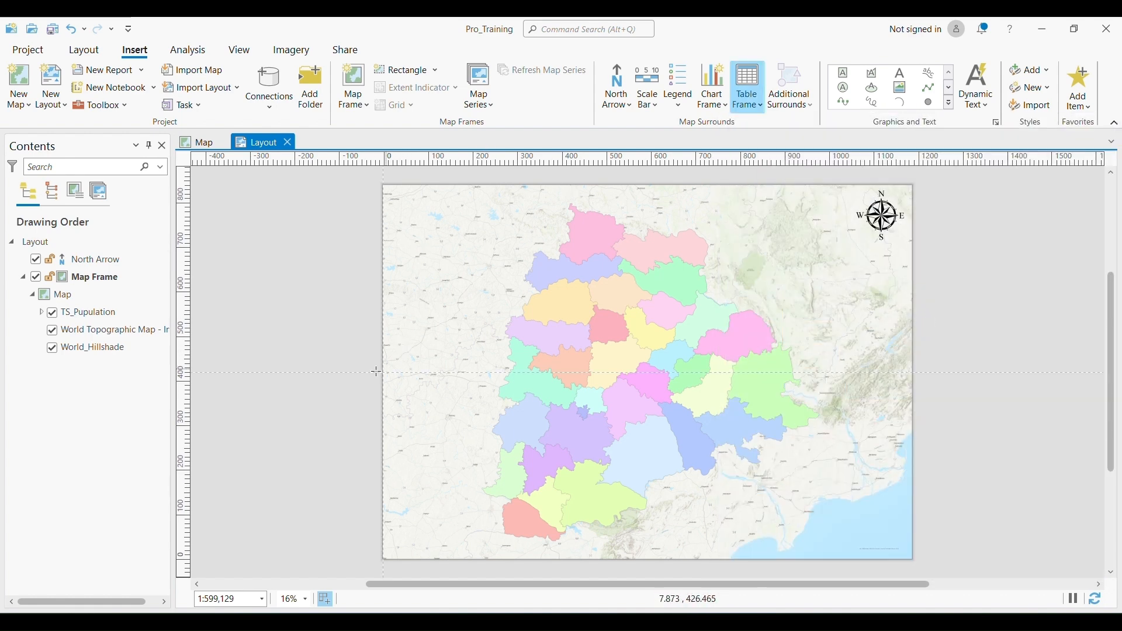
{"action": "left_click_drag", "start_coordinate": [383, 350], "coordinate": [482, 549]}
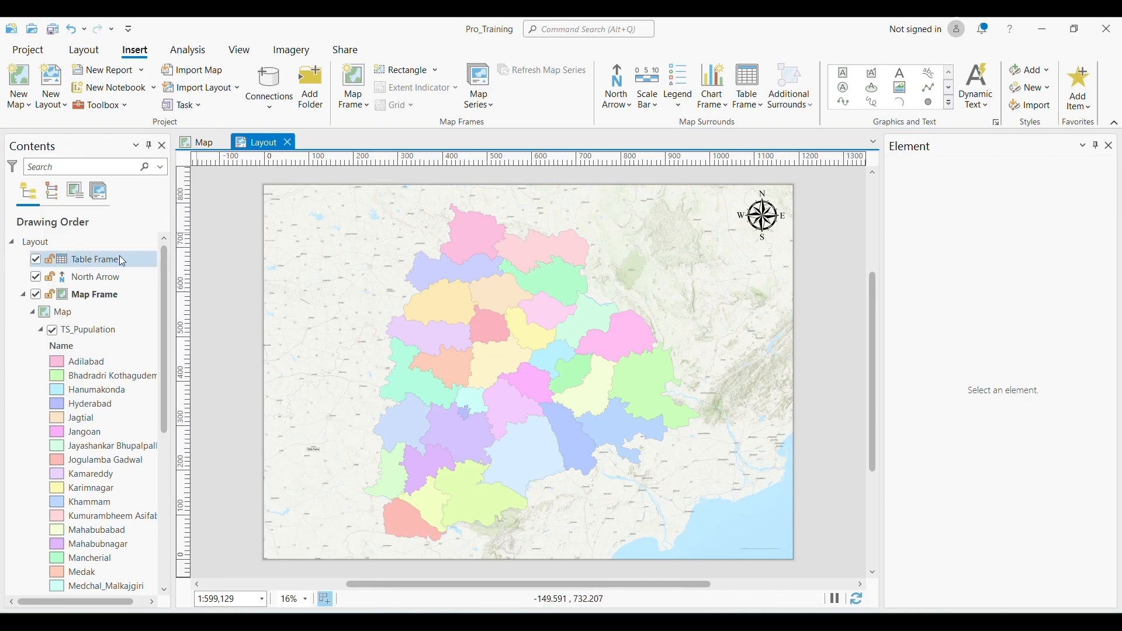
Set TS_Pupulation as the source table of the new table frame.
{"action": "left_click", "coordinate": [121, 258]}
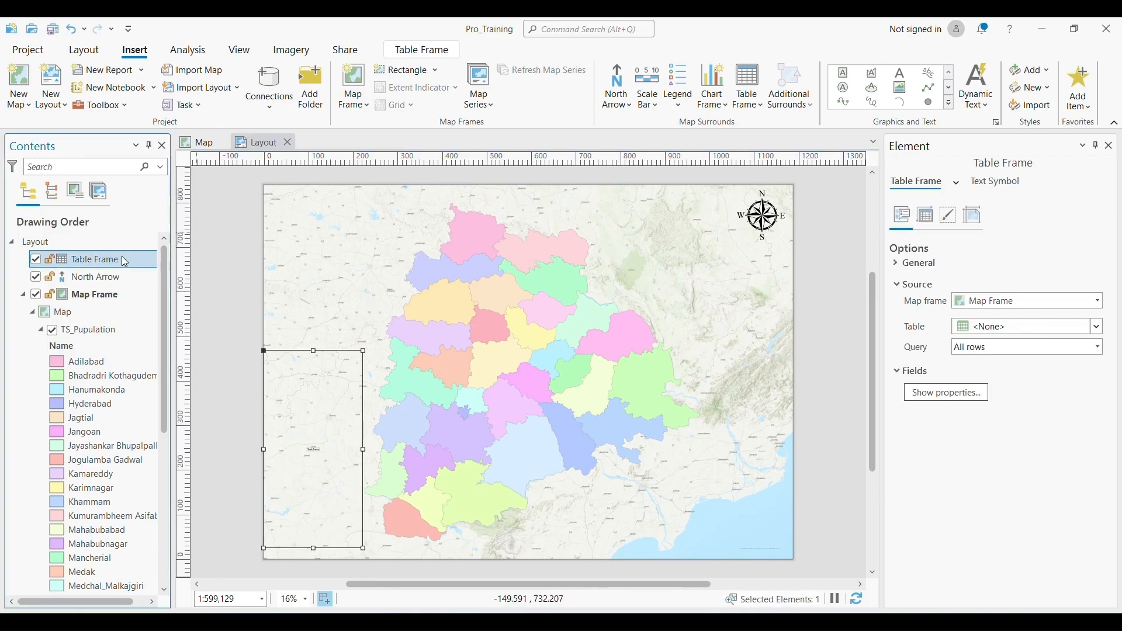
{"action": "left_click", "coordinate": [997, 309]}
{"action": "left_click", "coordinate": [993, 323]}
{"action": "left_click", "coordinate": [229, 235]}
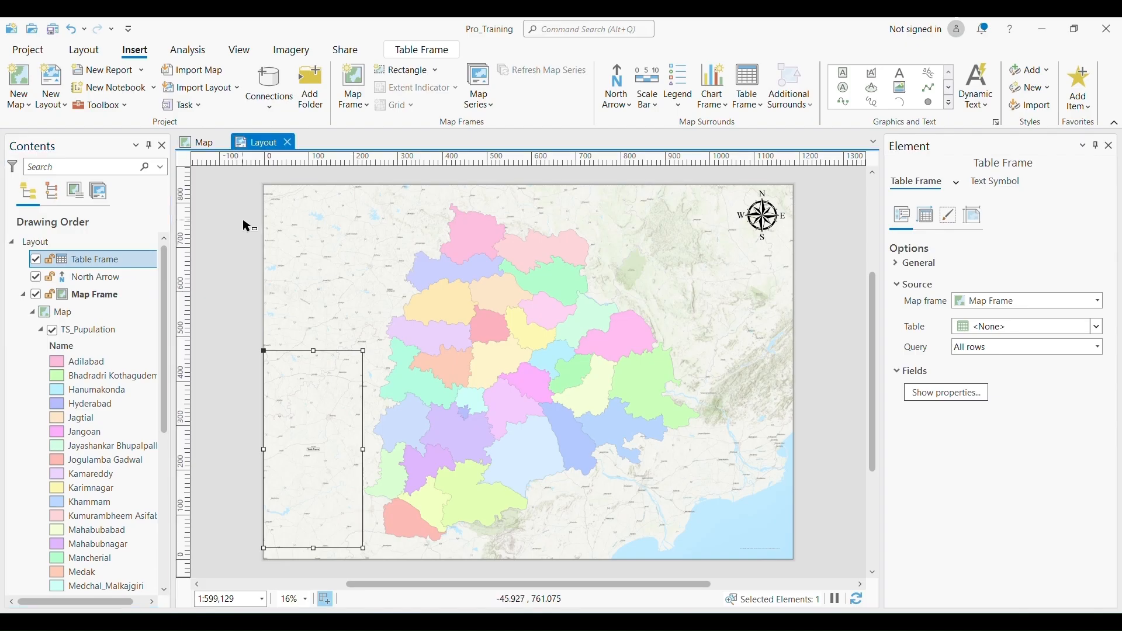
{"action": "left_click", "coordinate": [106, 259]}
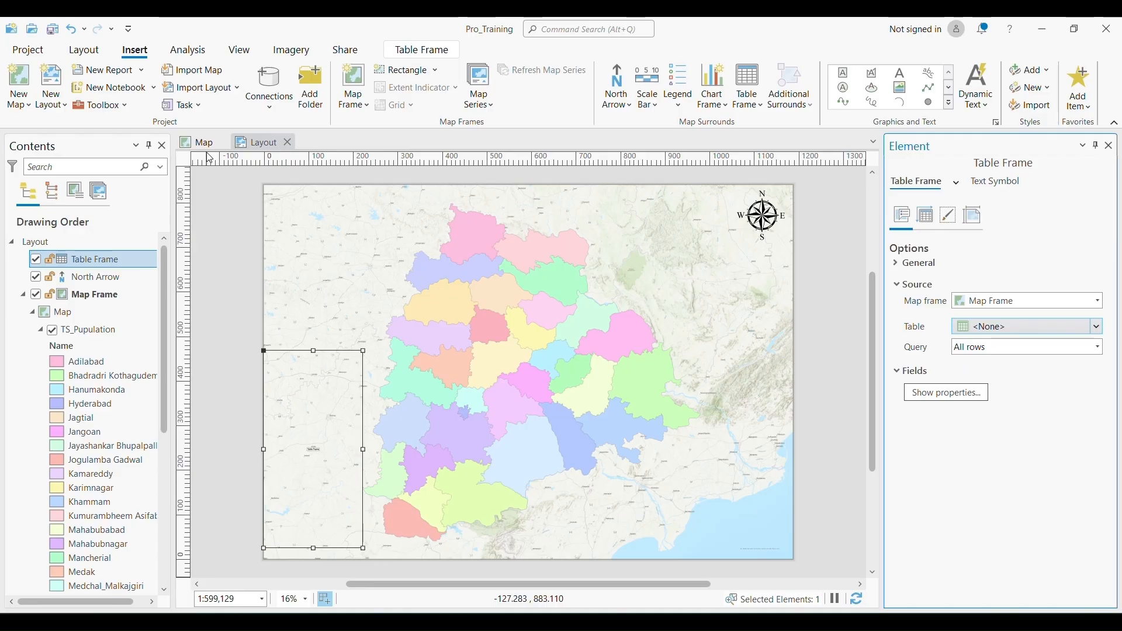
{"action": "left_click", "coordinate": [997, 327]}
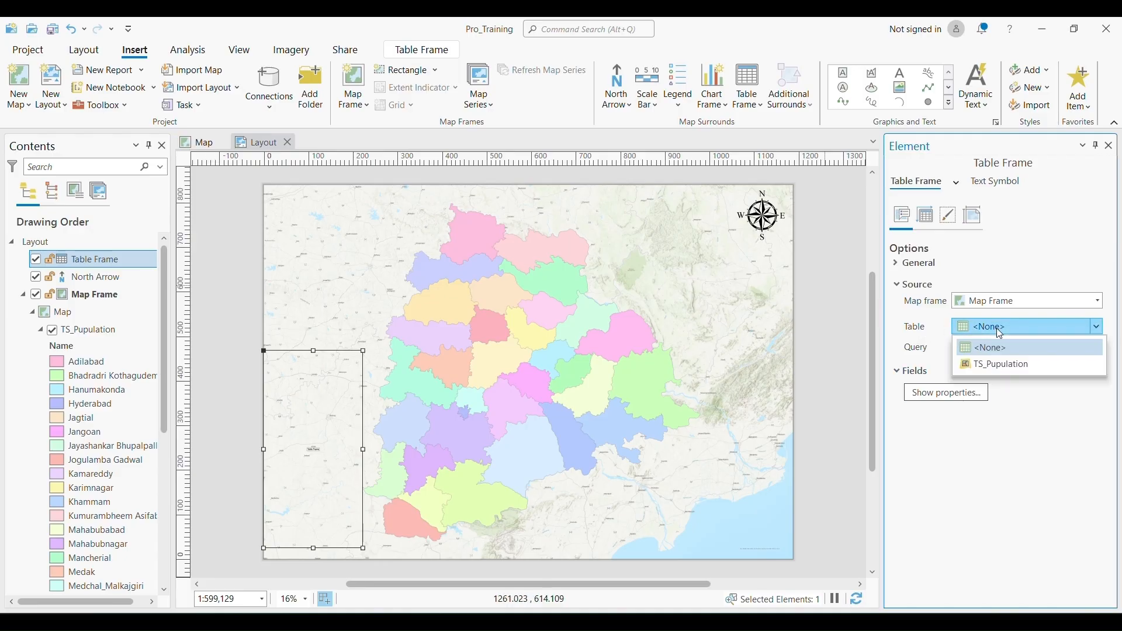
{"action": "left_click", "coordinate": [1014, 365]}
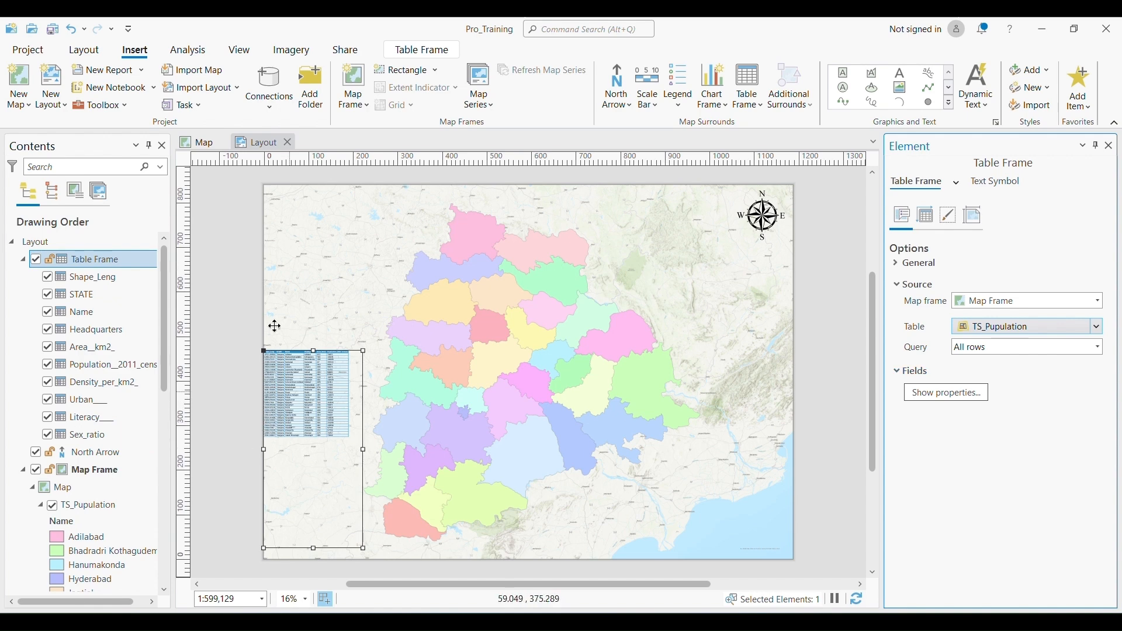
Hide the Shape_Leng, STATE, Headquarters, area, density, urban, literacy and sex ratio fields in the table frame.
{"action": "left_click", "coordinate": [94, 277]}
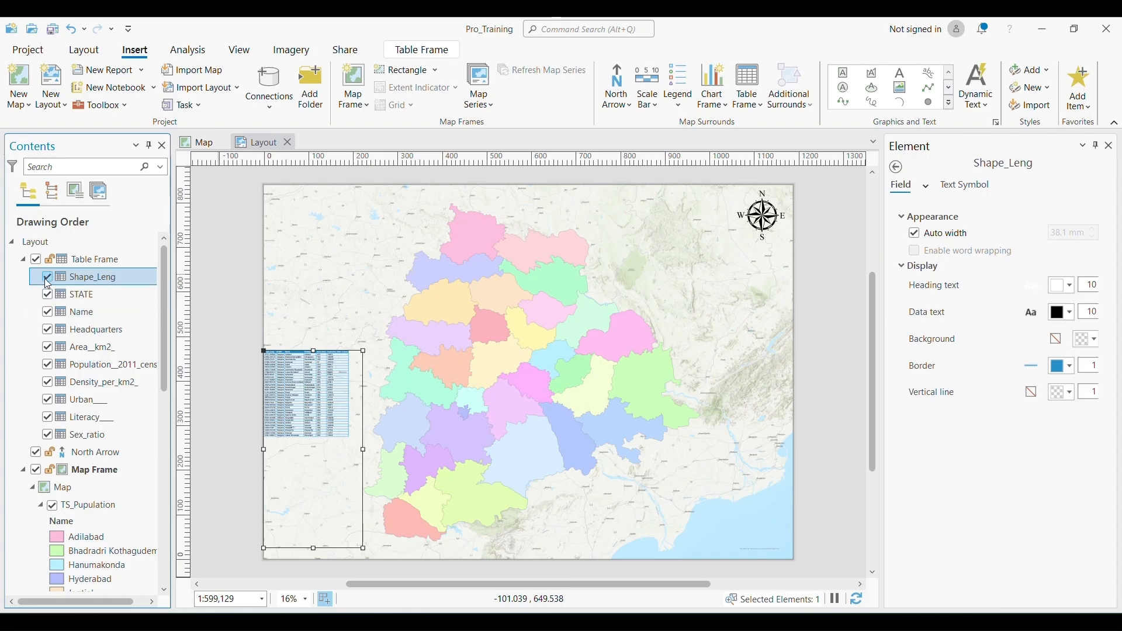
{"action": "left_click", "coordinate": [47, 278]}
{"action": "left_click", "coordinate": [48, 294]}
{"action": "left_click", "coordinate": [109, 316]}
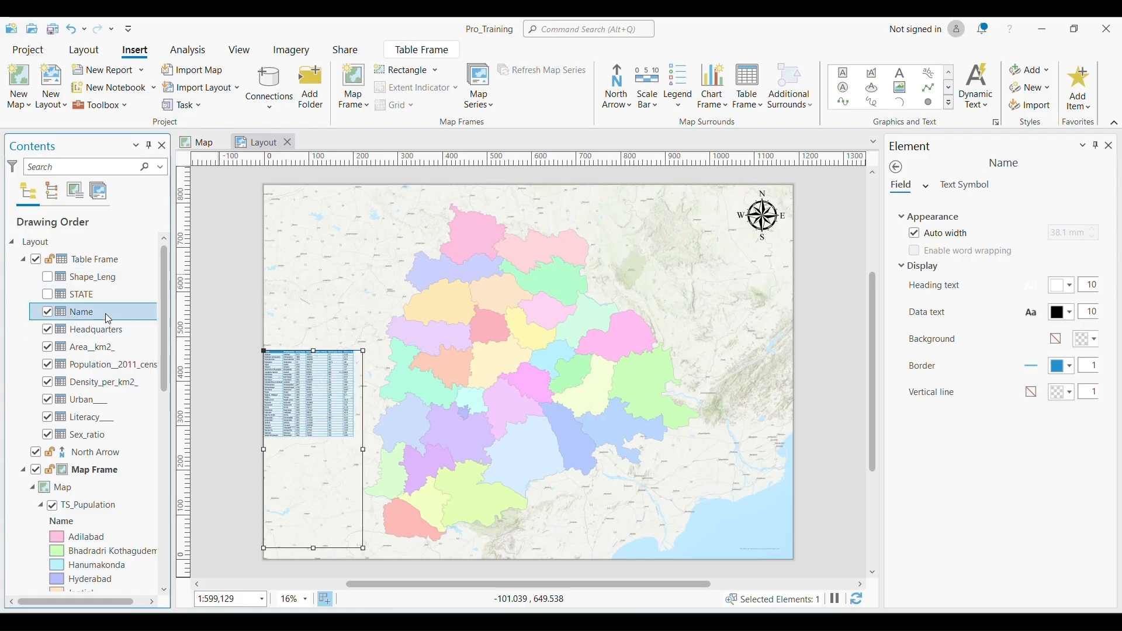
{"action": "left_click", "coordinate": [48, 330]}
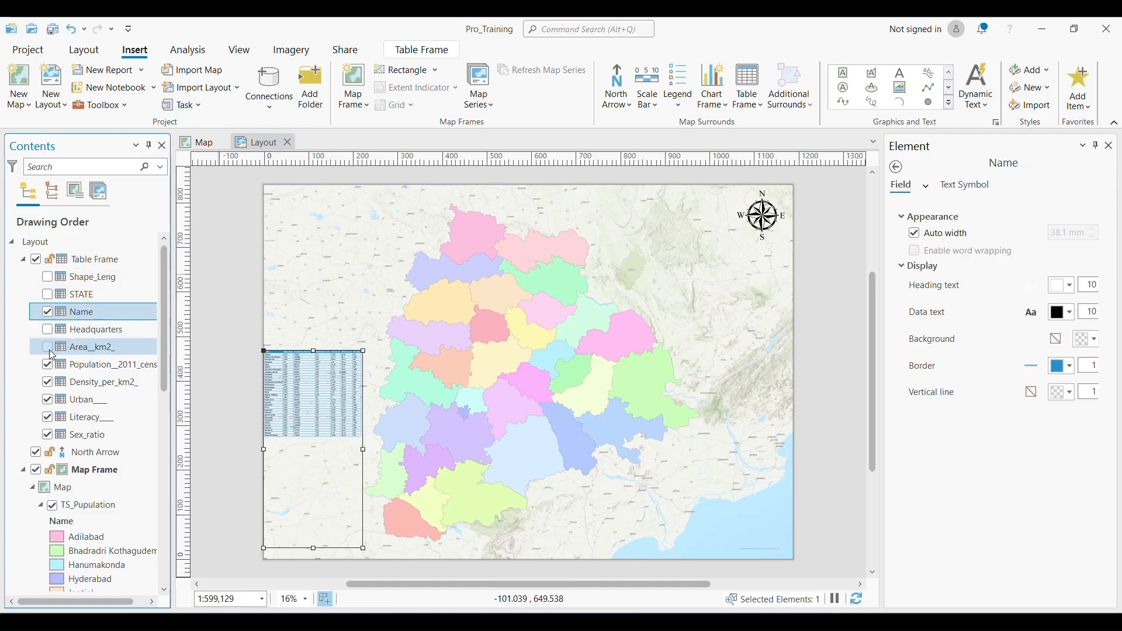
{"action": "left_click", "coordinate": [47, 347]}
{"action": "left_click", "coordinate": [55, 383]}
{"action": "left_click", "coordinate": [47, 382]}
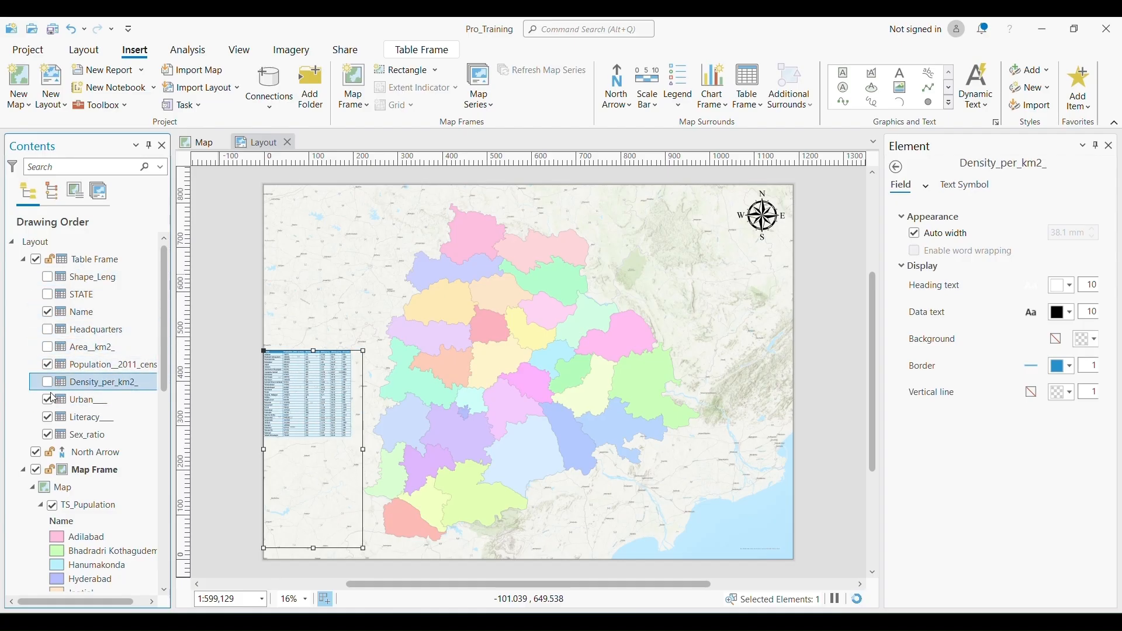
{"action": "left_click", "coordinate": [47, 400]}
{"action": "left_click", "coordinate": [47, 417]}
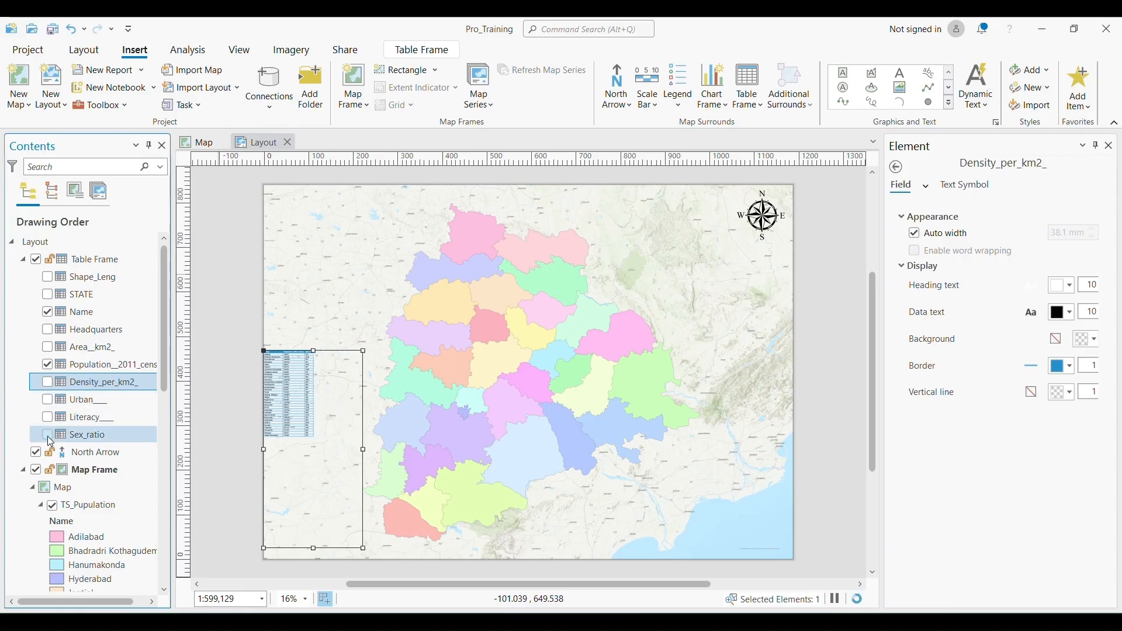
{"action": "left_click", "coordinate": [47, 435]}
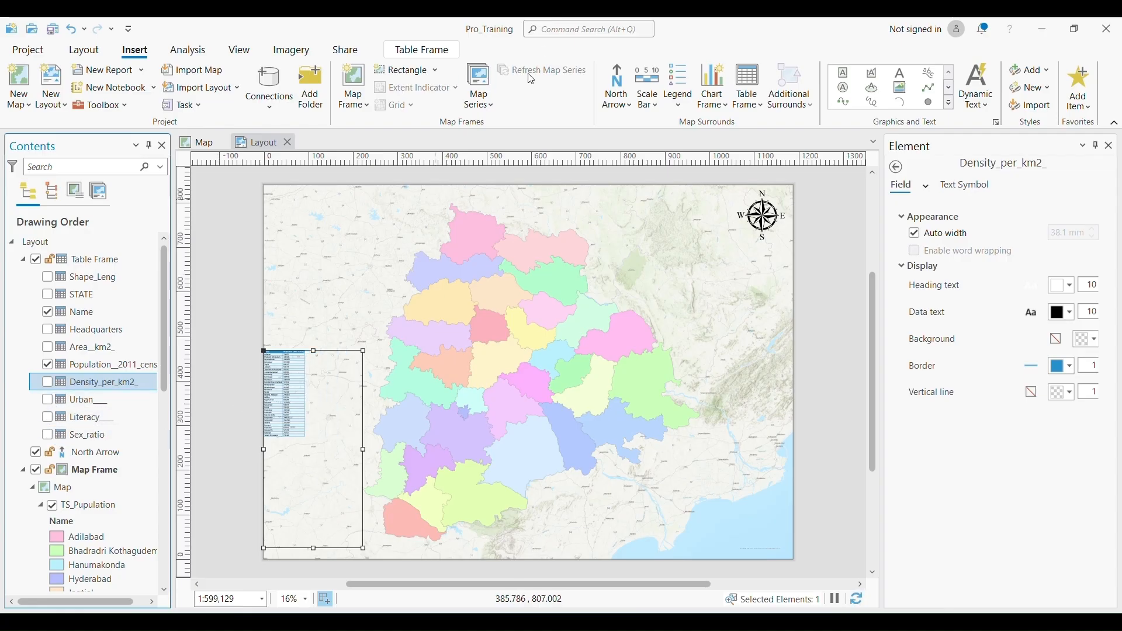
Turn on labels for the TS_Pupulation layer in the layout's map frame.
{"action": "right_click", "coordinate": [101, 504]}
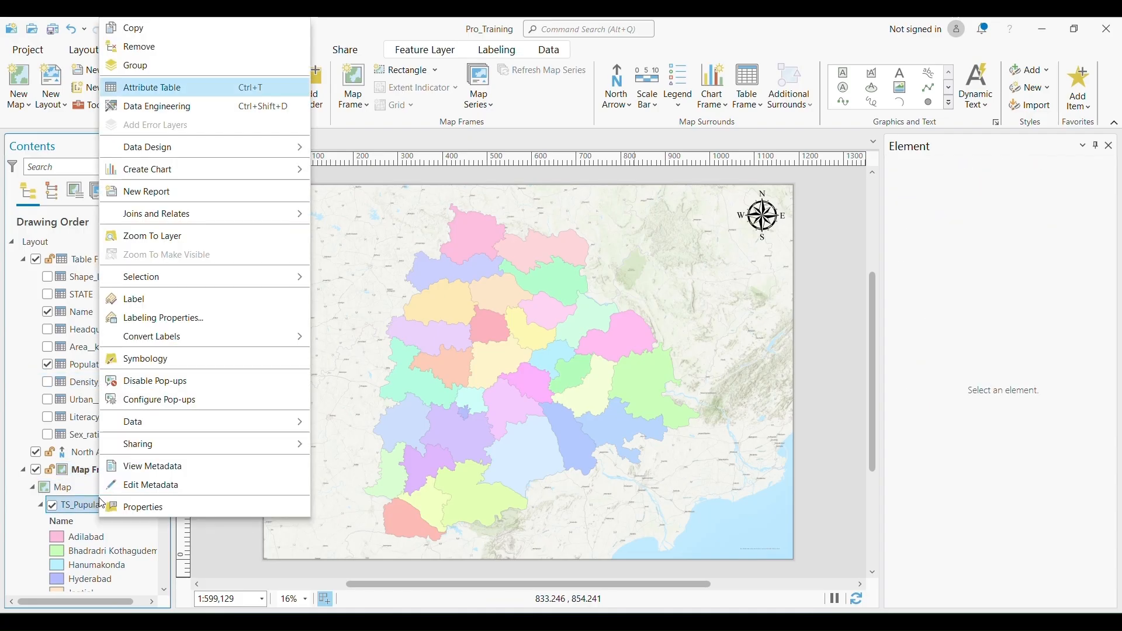
{"action": "left_click", "coordinate": [139, 298]}
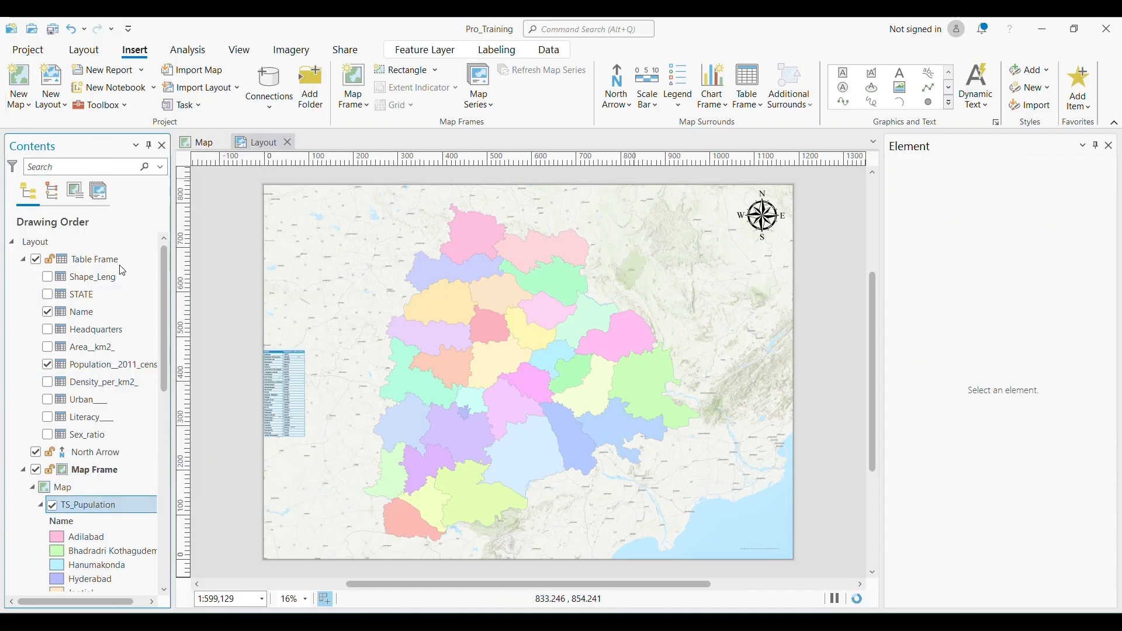
Set the heading text of all table frame fields to 20 pt and their data text to 15 pt.
{"action": "left_click", "coordinate": [329, 436]}
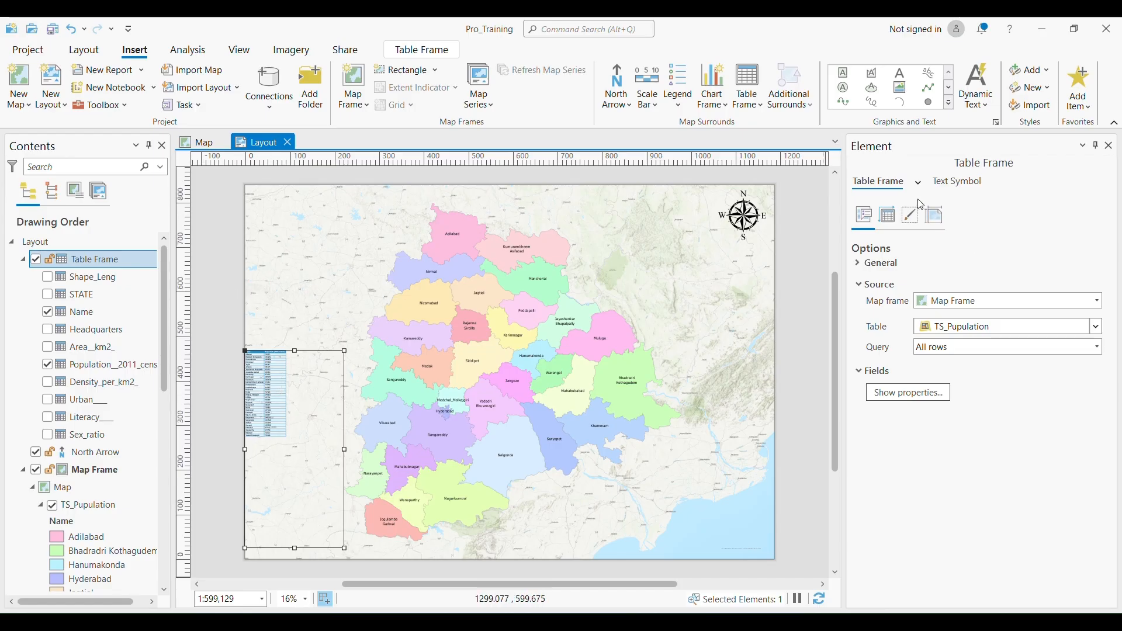
{"action": "left_click", "coordinate": [140, 260]}
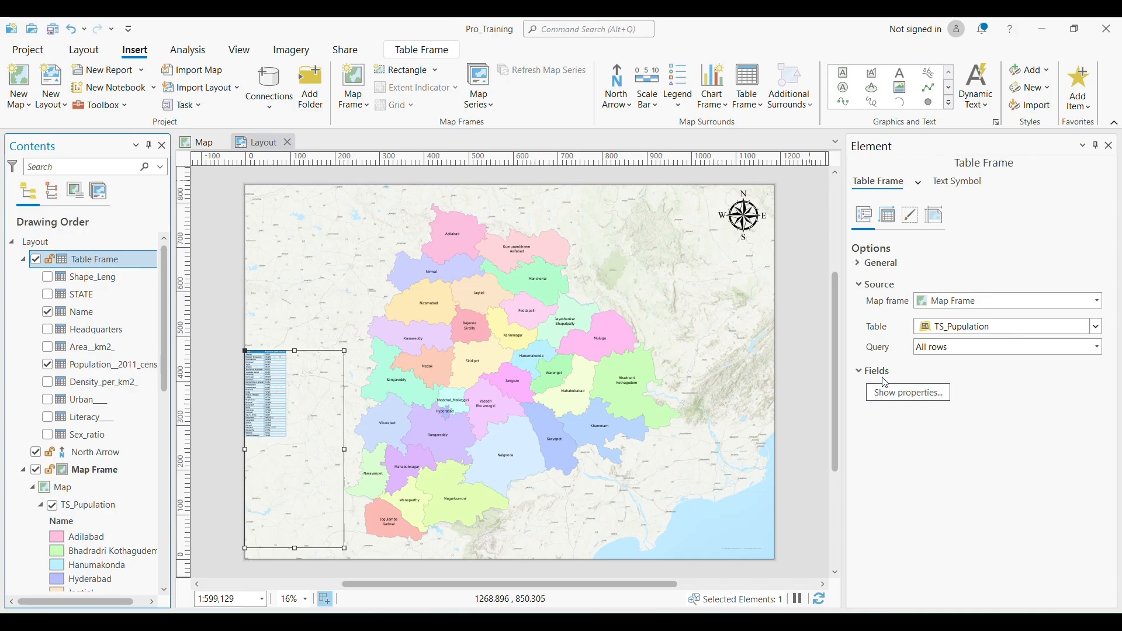
{"action": "left_click", "coordinate": [912, 402]}
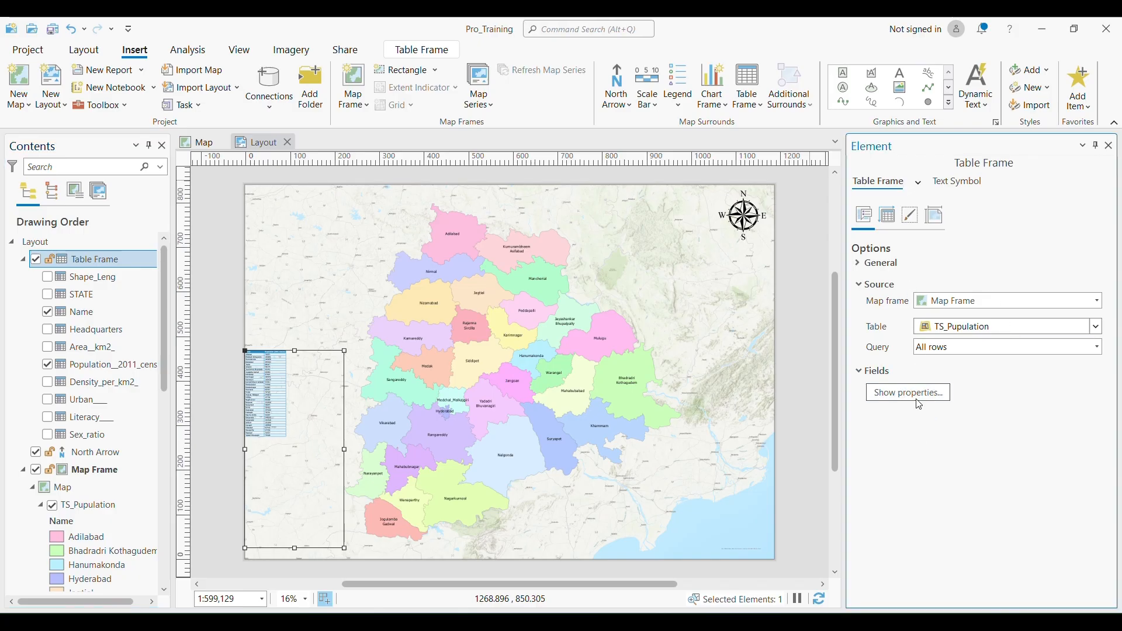
{"action": "left_click", "coordinate": [916, 397]}
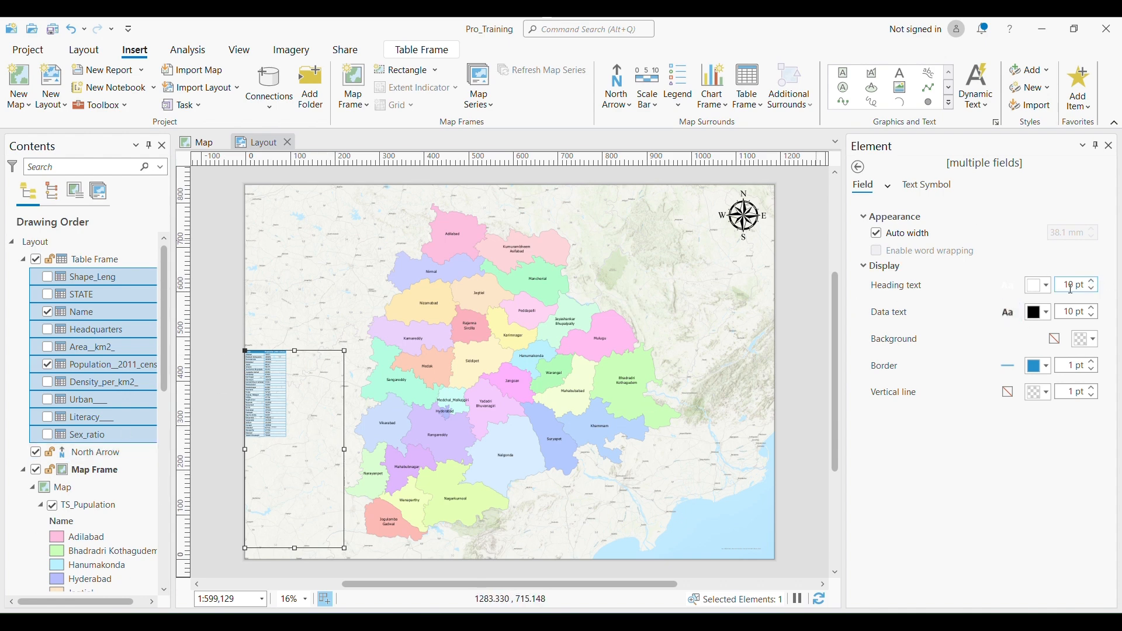
{"action": "left_click_drag", "start_coordinate": [1062, 285], "coordinate": [1103, 287]}
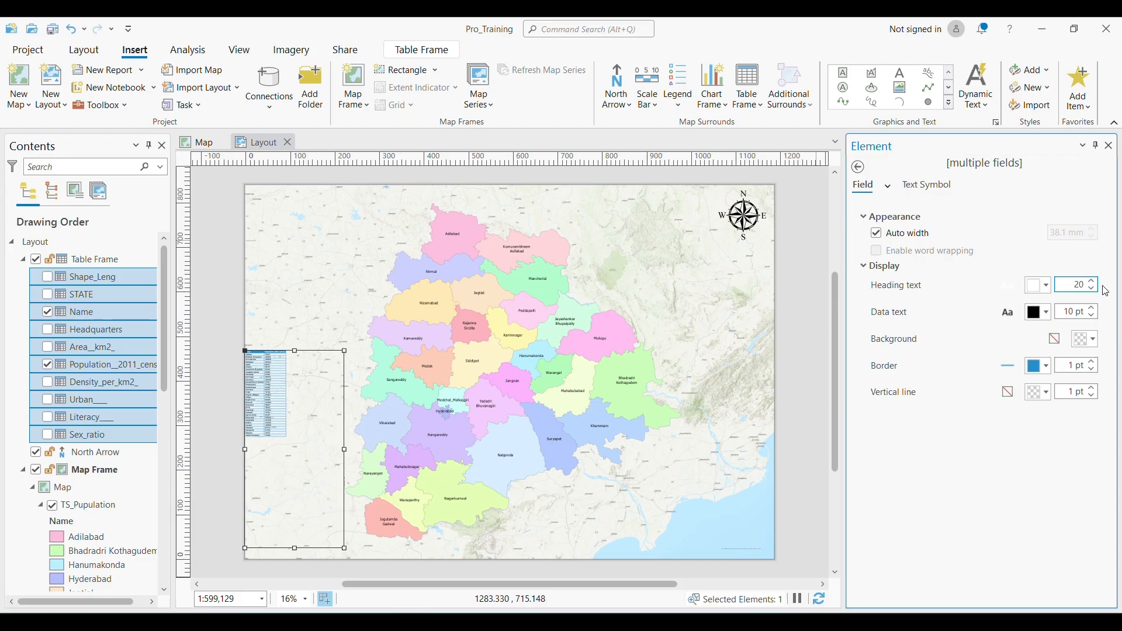
{"action": "left_click", "coordinate": [1068, 312]}
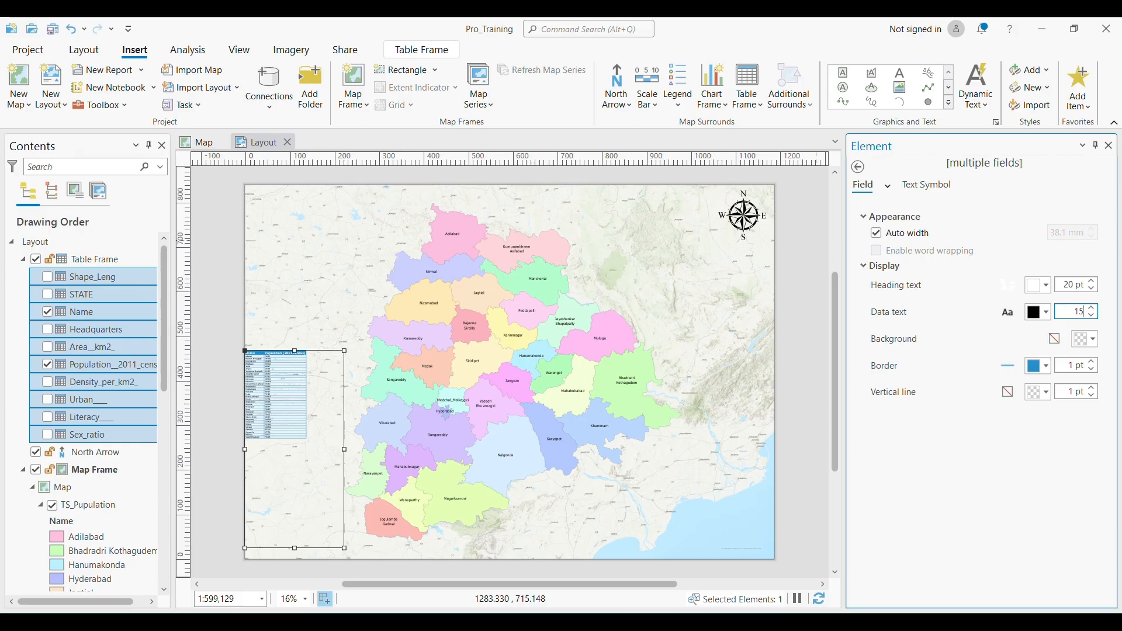
{"action": "type", "text": "15"}
{"action": "key", "text": "Return"}
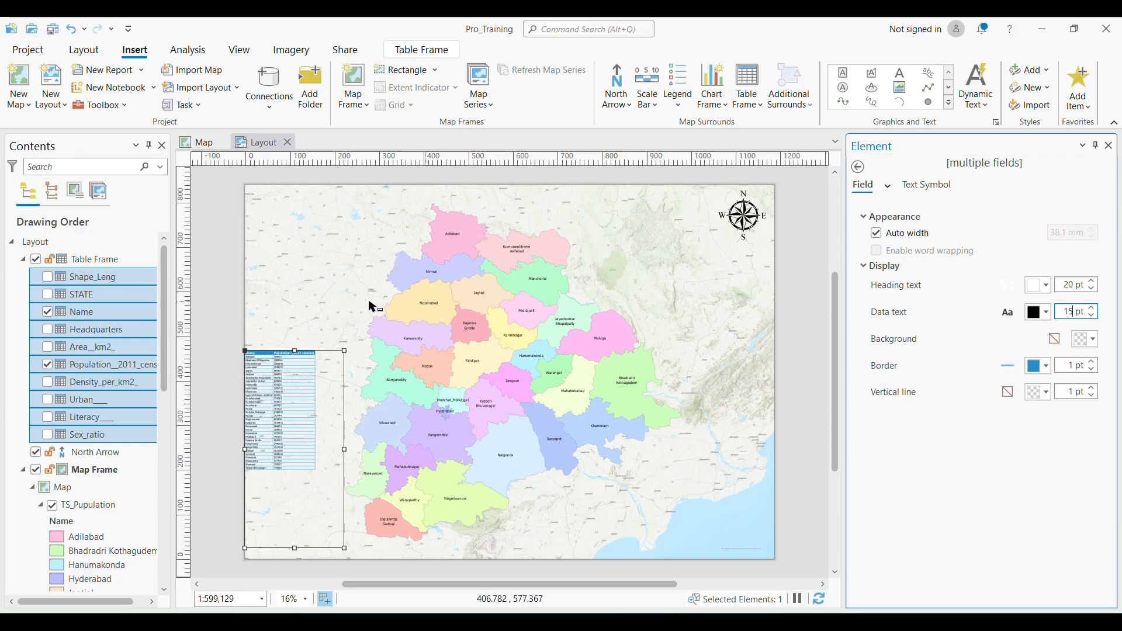
Shrink the table frame to fit its rows, about 165 by 270 mm, and move it to the page's lower left corner.
{"action": "left_click", "coordinate": [223, 364]}
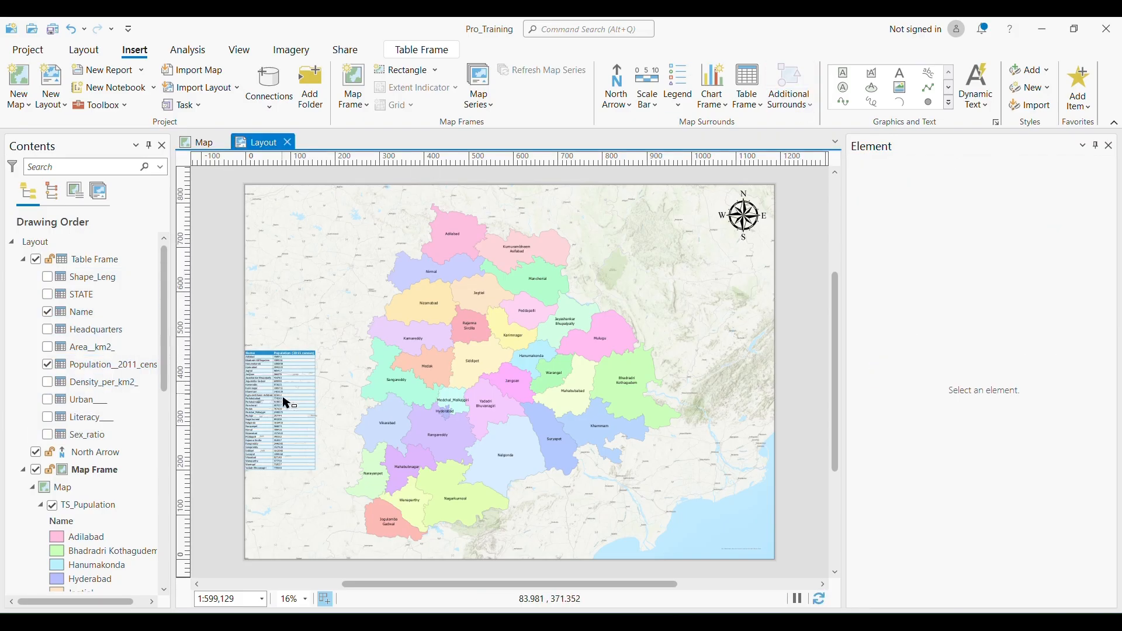
{"action": "left_click", "coordinate": [296, 433]}
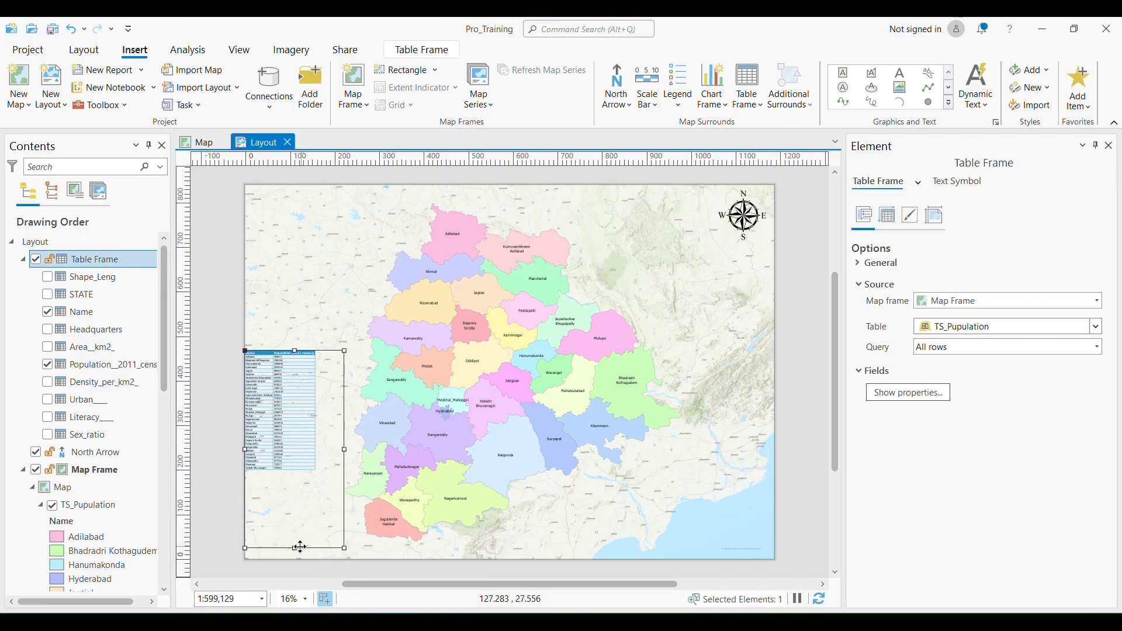
{"action": "left_click_drag", "start_coordinate": [295, 548], "coordinate": [295, 461]}
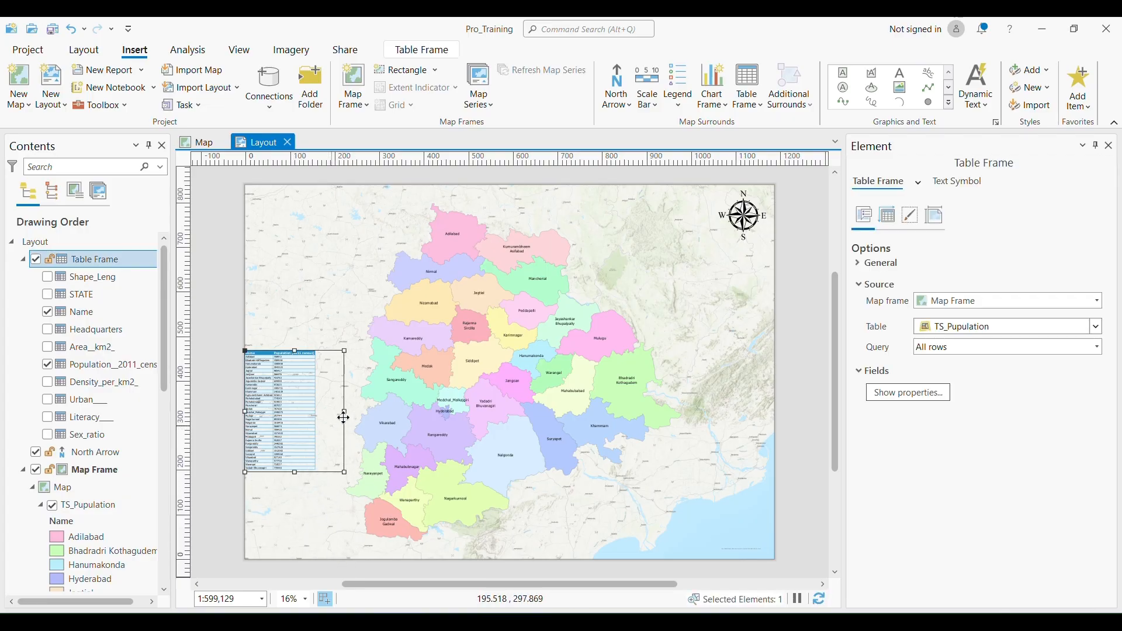
{"action": "left_click_drag", "start_coordinate": [344, 411], "coordinate": [318, 411]}
{"action": "left_click_drag", "start_coordinate": [301, 422], "coordinate": [308, 472]}
{"action": "left_click", "coordinate": [233, 467]}
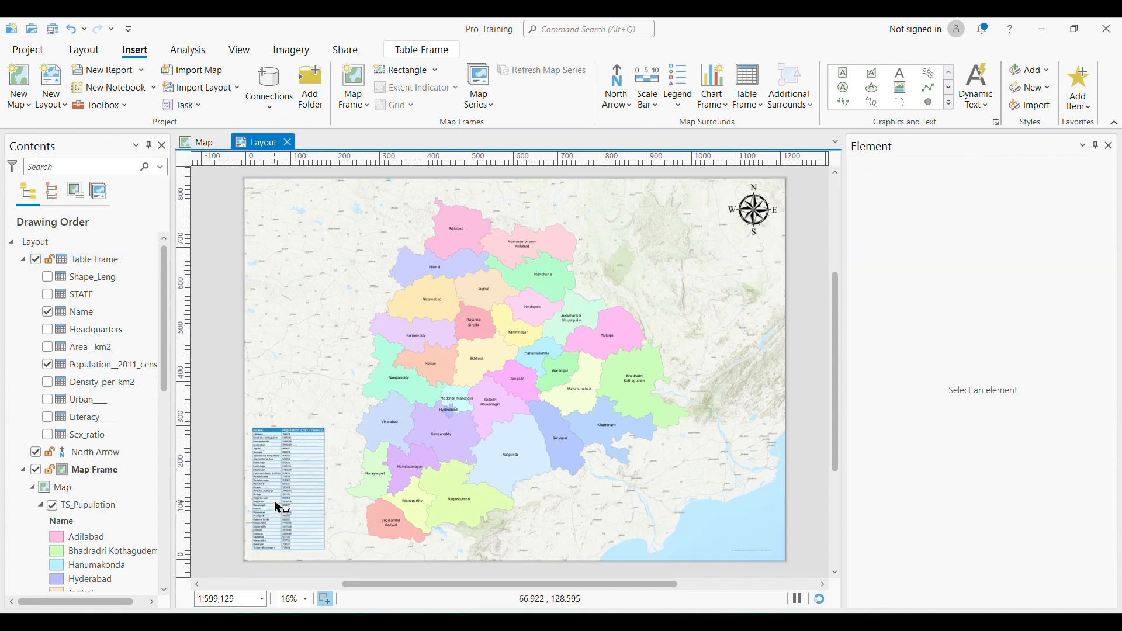
{"action": "scroll", "coordinate": [276, 508], "scroll_direction": "up", "scroll_amount": 8}
{"action": "scroll", "coordinate": [465, 368], "scroll_direction": "down", "scroll_amount": 5}
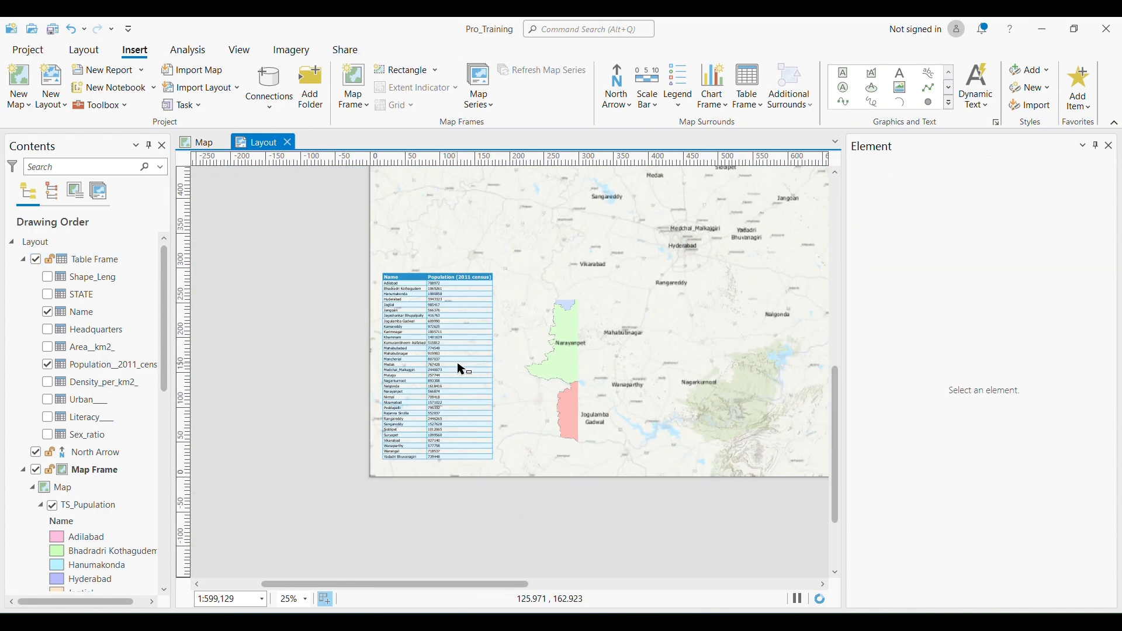
{"action": "scroll", "coordinate": [462, 368], "scroll_direction": "up", "scroll_amount": 2}
{"action": "scroll", "coordinate": [461, 369], "scroll_direction": "down", "scroll_amount": 2}
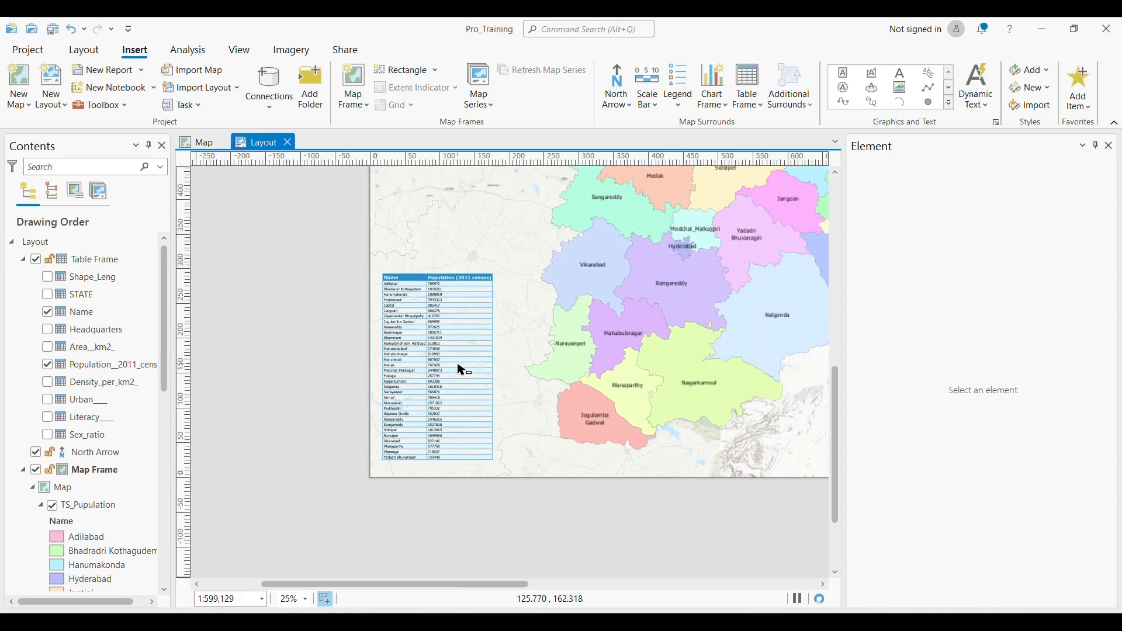
{"action": "scroll", "coordinate": [462, 370], "scroll_direction": "up", "scroll_amount": 2}
{"action": "scroll", "coordinate": [462, 370], "scroll_direction": "down", "scroll_amount": 2}
{"action": "scroll", "coordinate": [458, 371], "scroll_direction": "down", "scroll_amount": 4}
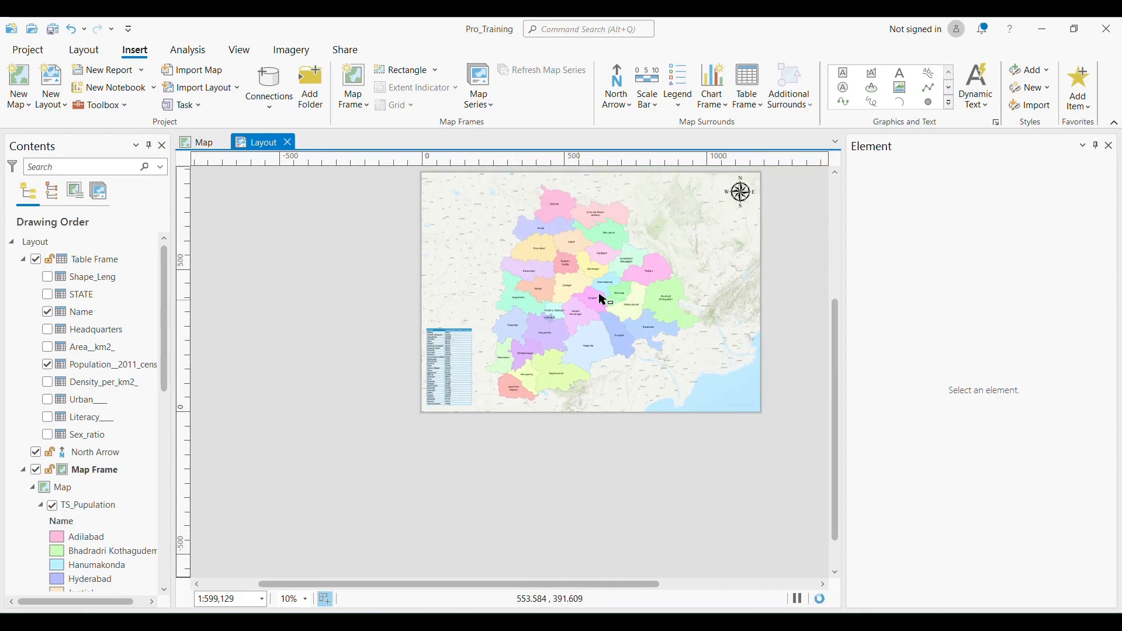
{"action": "left_click_drag", "start_coordinate": [592, 311], "coordinate": [433, 391]}
{"action": "scroll", "coordinate": [262, 445], "scroll_direction": "up", "scroll_amount": 2}
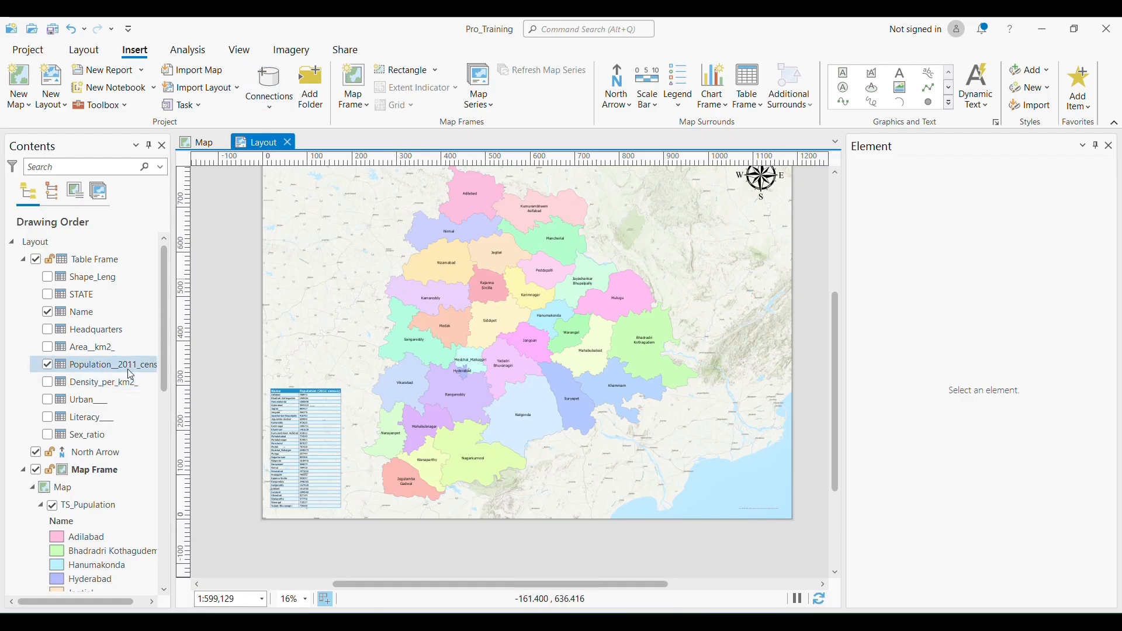
Set the border colour of the table frame's Name field to red.
{"action": "left_click", "coordinate": [97, 311]}
{"action": "left_click", "coordinate": [97, 311]}
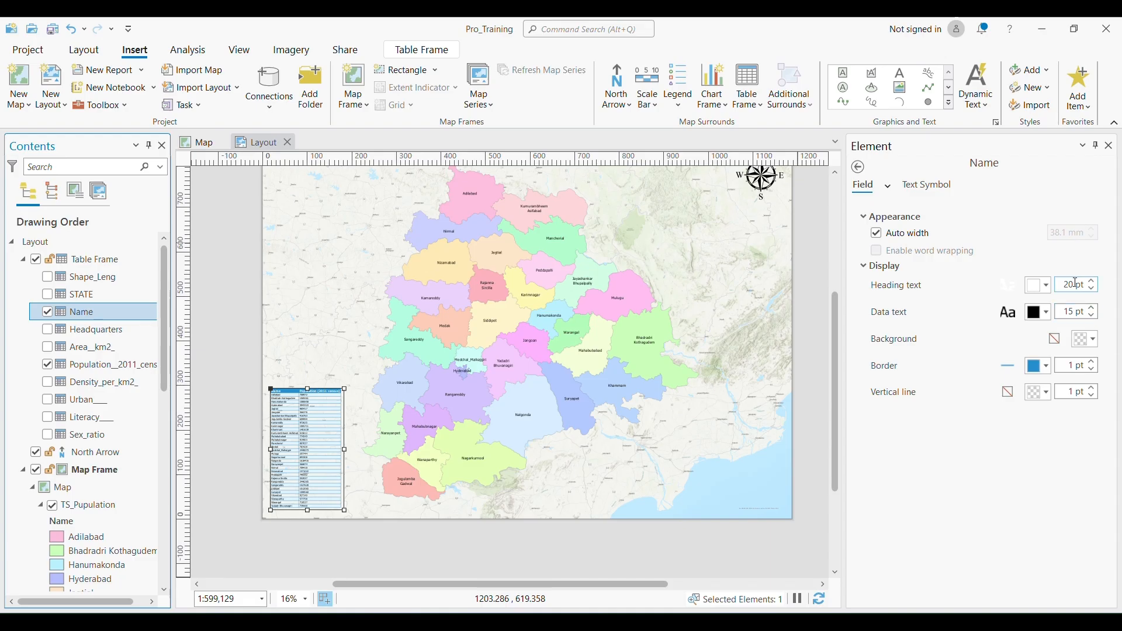
{"action": "left_click", "coordinate": [888, 186]}
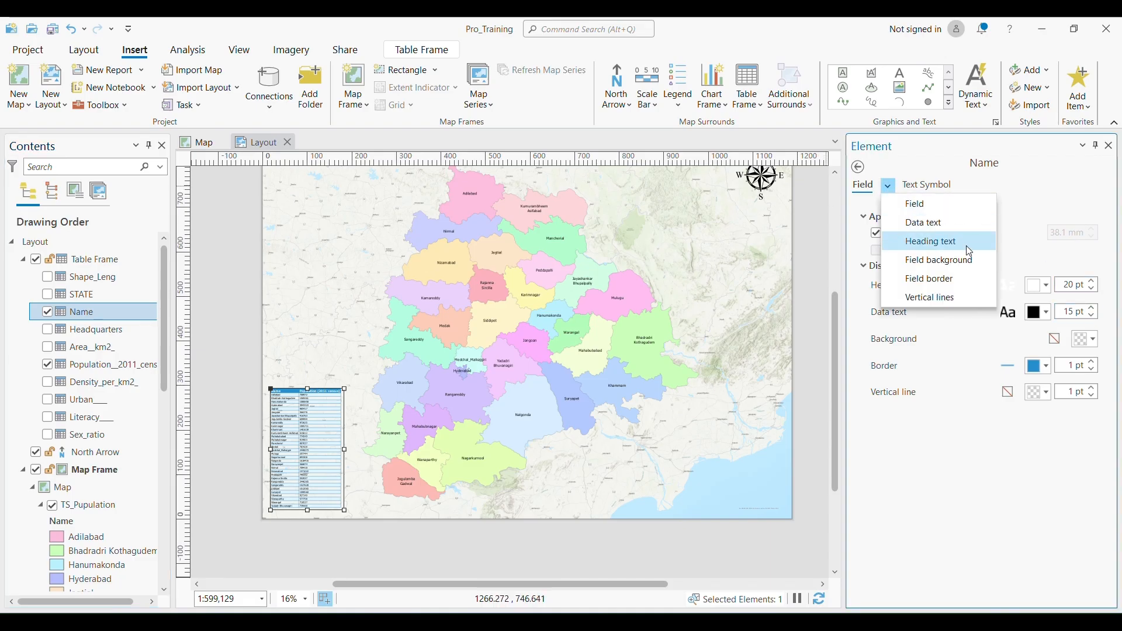
{"action": "left_click", "coordinate": [971, 467]}
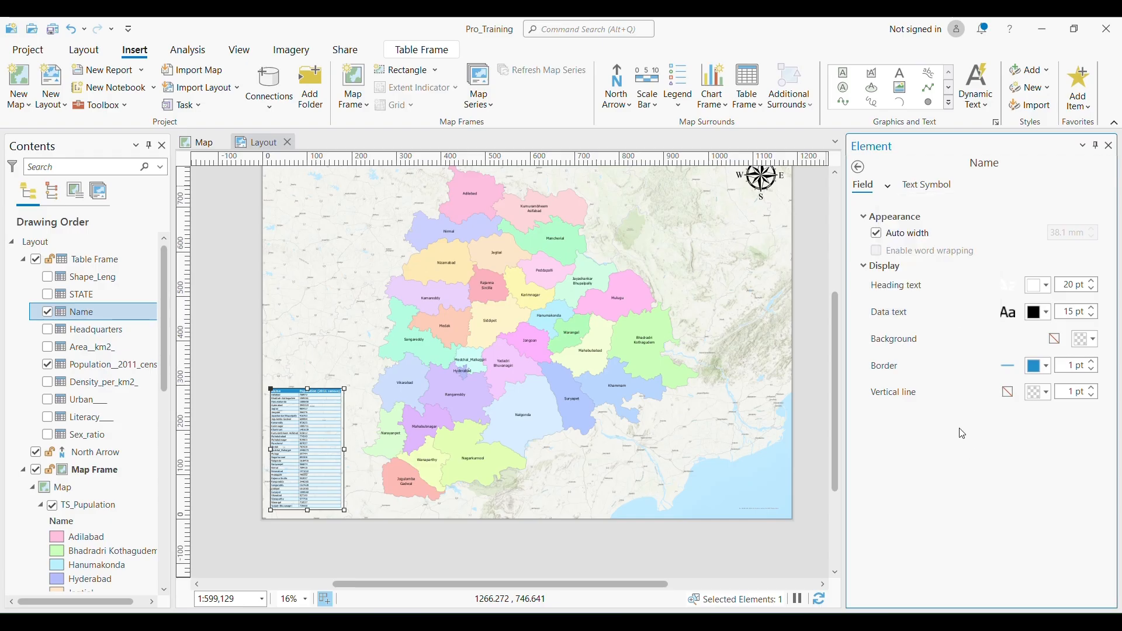
{"action": "left_click", "coordinate": [1043, 375]}
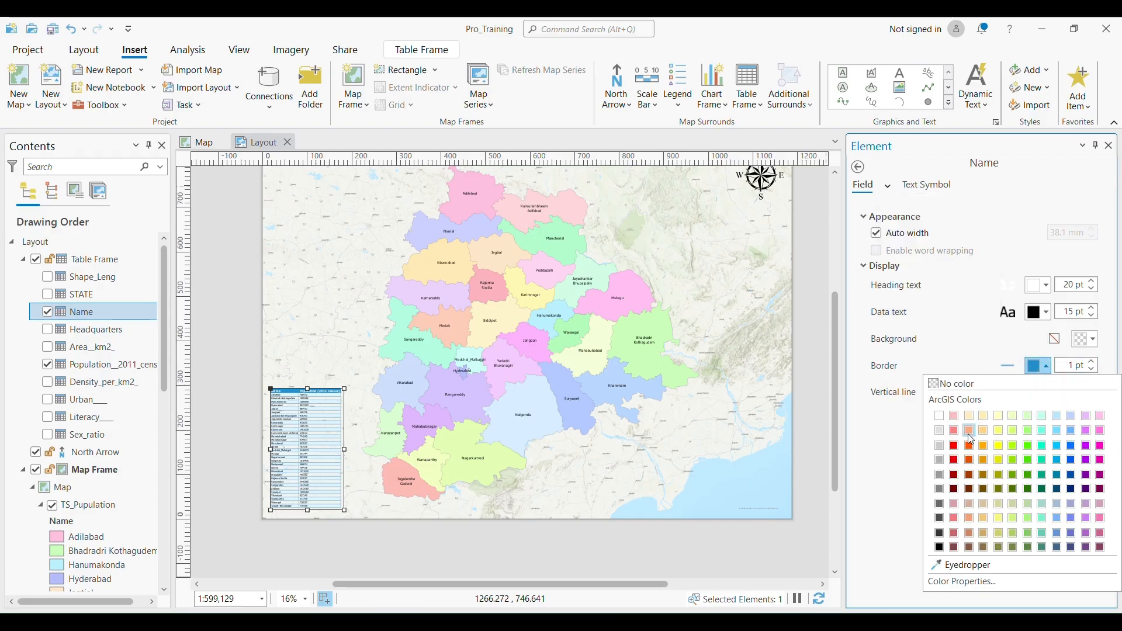
{"action": "left_click", "coordinate": [957, 456]}
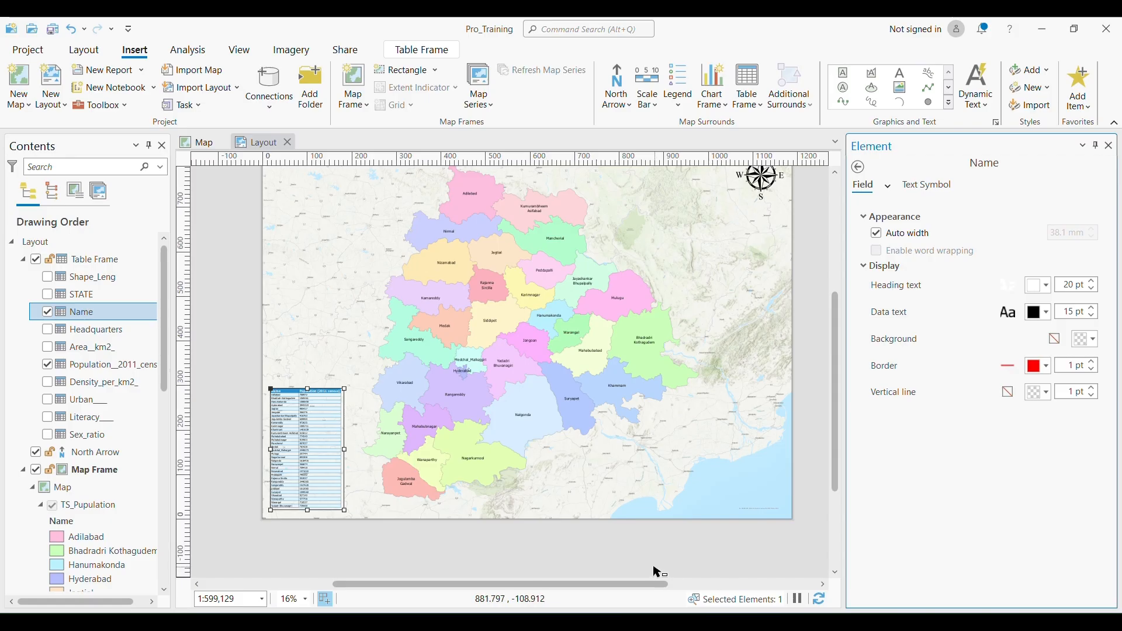
{"action": "left_click", "coordinate": [595, 554]}
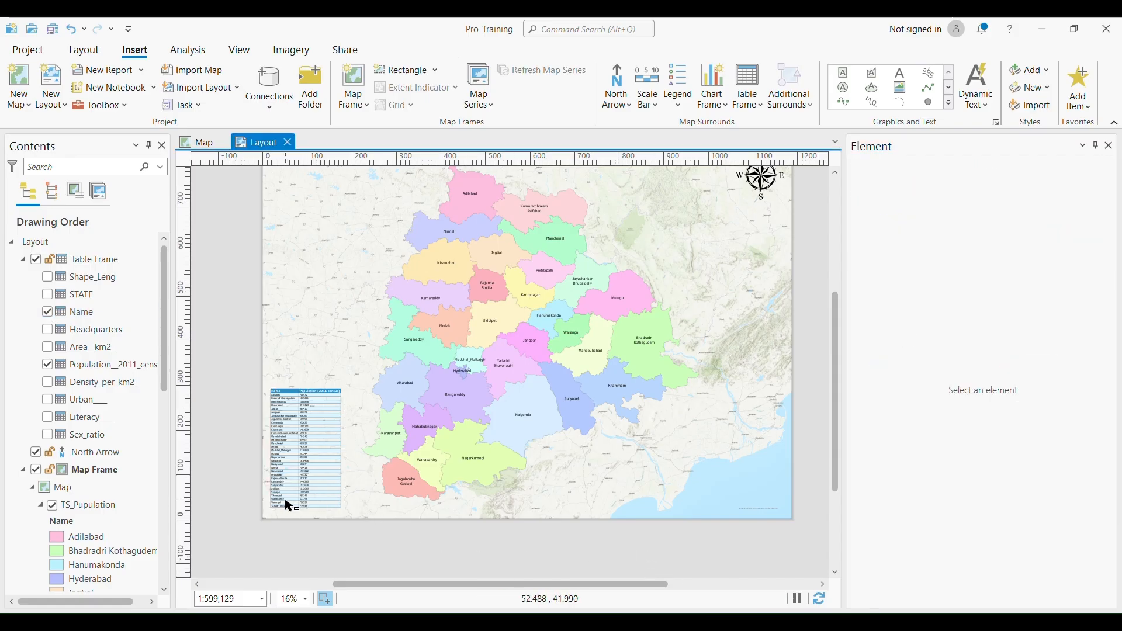
{"action": "scroll", "coordinate": [285, 503], "scroll_direction": "up", "scroll_amount": 5}
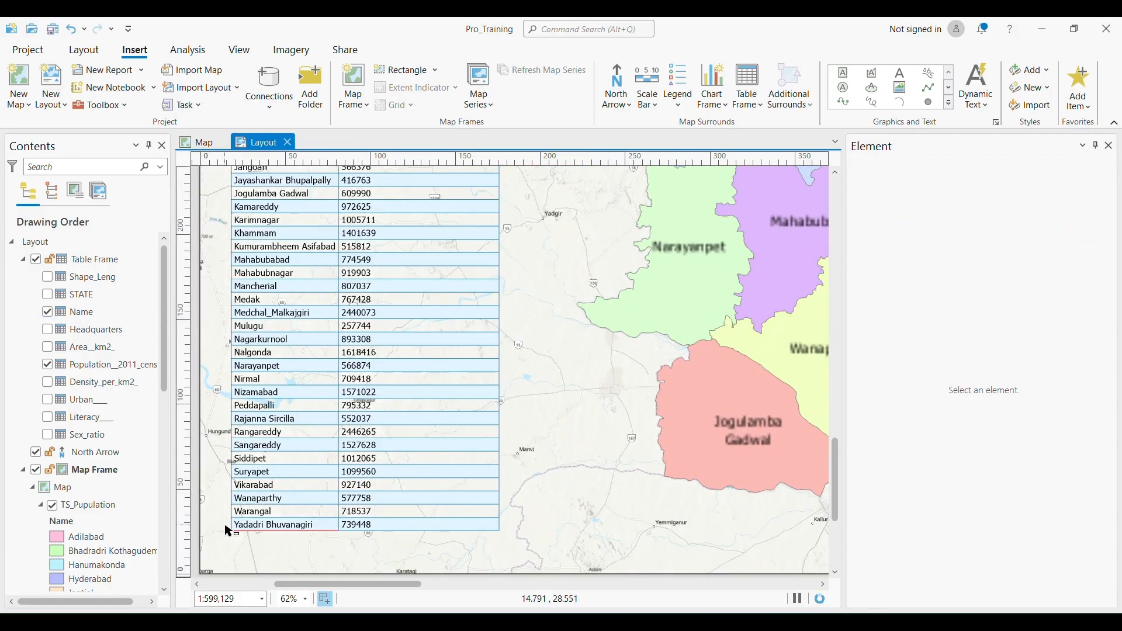
{"action": "scroll", "coordinate": [234, 522], "scroll_direction": "down", "scroll_amount": 4}
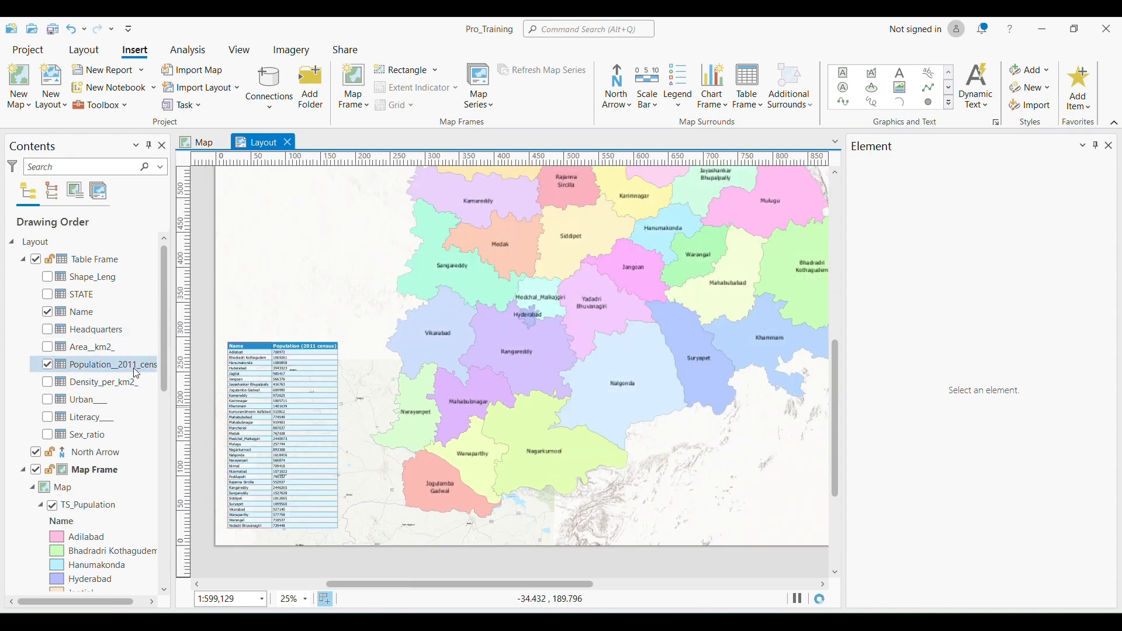
Set the border colour of all the table frame's fields to red.
{"action": "scroll", "coordinate": [230, 391], "scroll_direction": "up", "scroll_amount": 4}
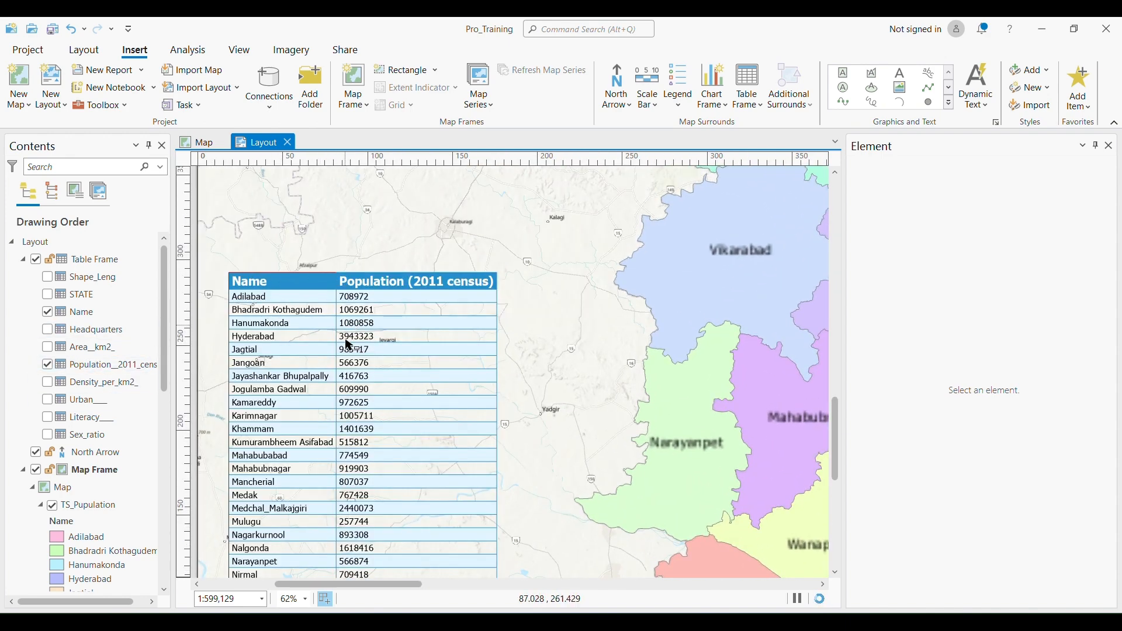
{"action": "left_click", "coordinate": [134, 259]}
{"action": "left_click", "coordinate": [935, 393]}
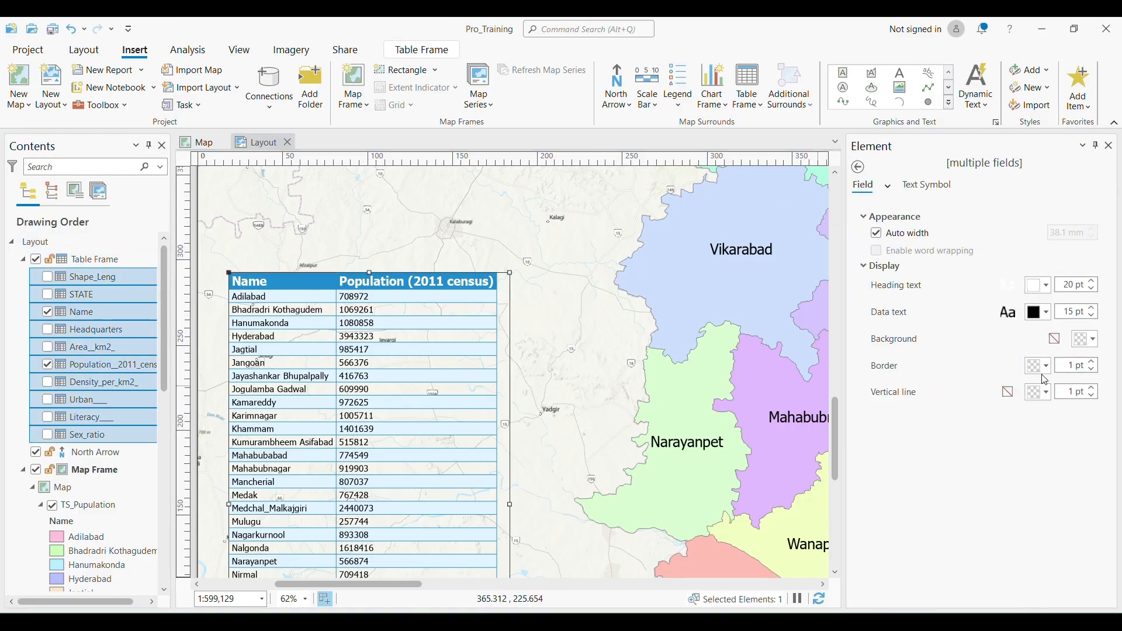
{"action": "left_click", "coordinate": [1045, 367]}
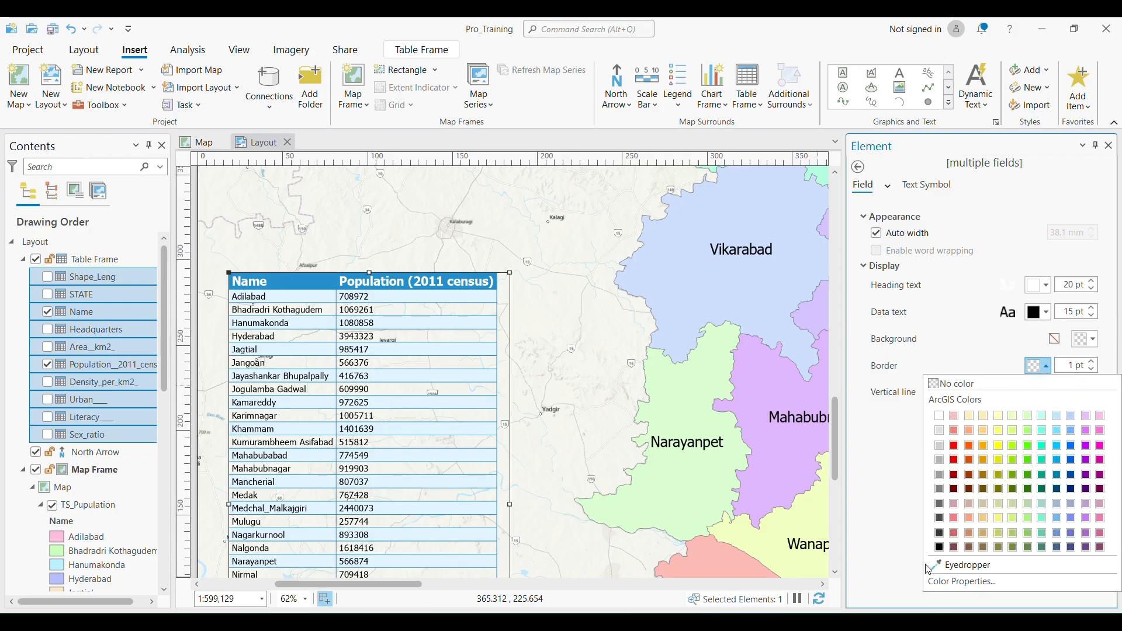
{"action": "left_click", "coordinate": [969, 446]}
{"action": "scroll", "coordinate": [621, 441], "scroll_direction": "down", "scroll_amount": 4}
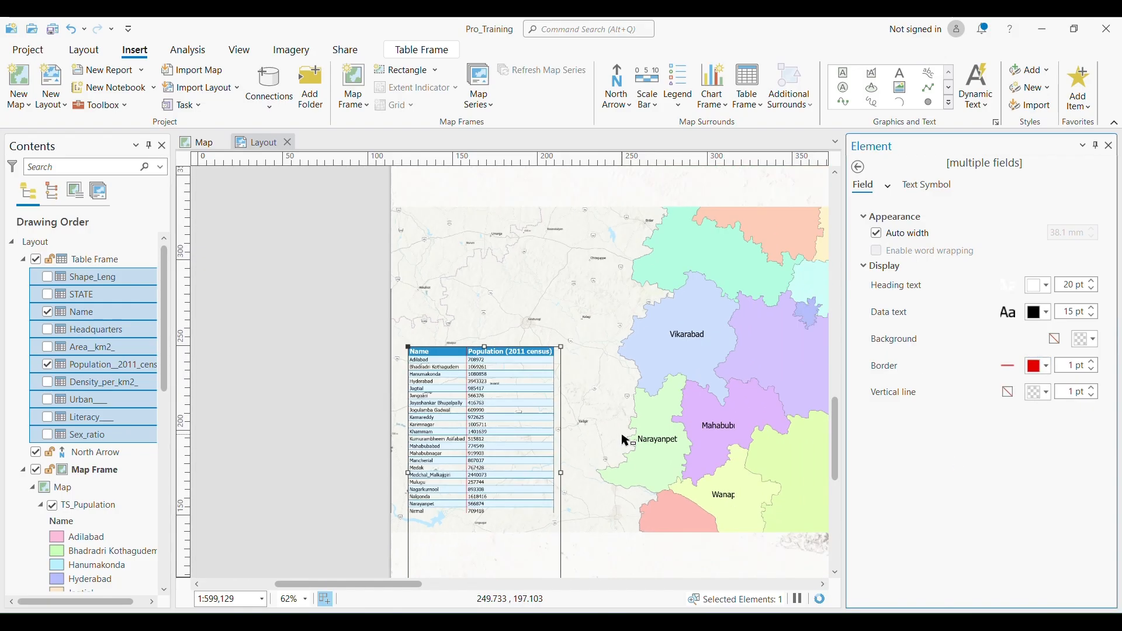
{"action": "left_click", "coordinate": [403, 430]}
{"action": "scroll", "coordinate": [646, 441], "scroll_direction": "down", "scroll_amount": 4}
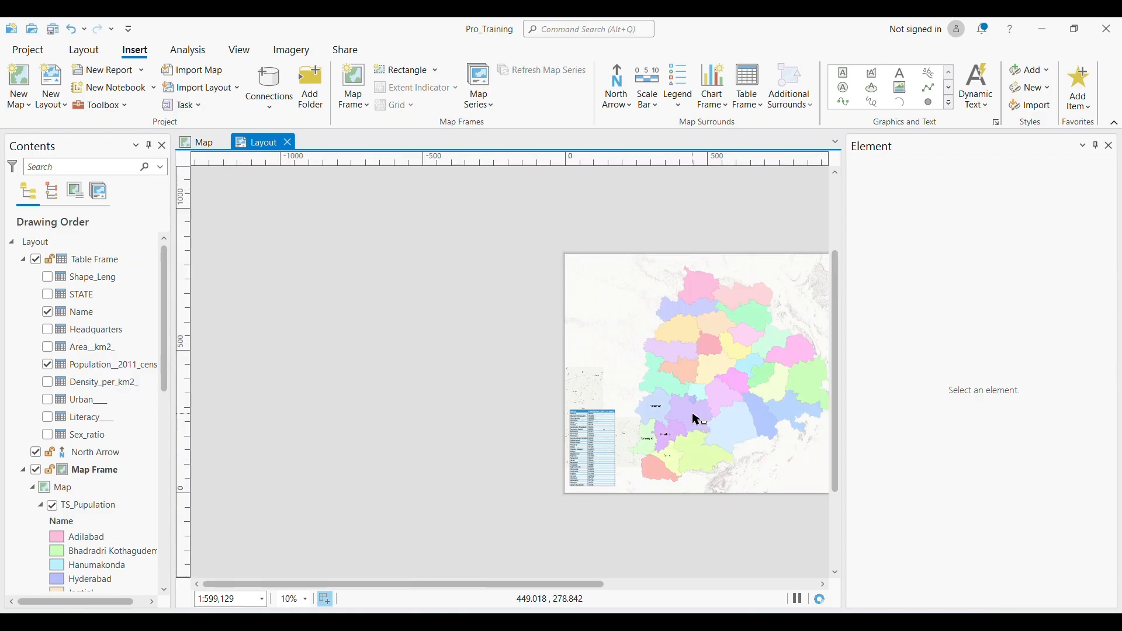
{"action": "scroll", "coordinate": [463, 447], "scroll_direction": "up", "scroll_amount": 4}
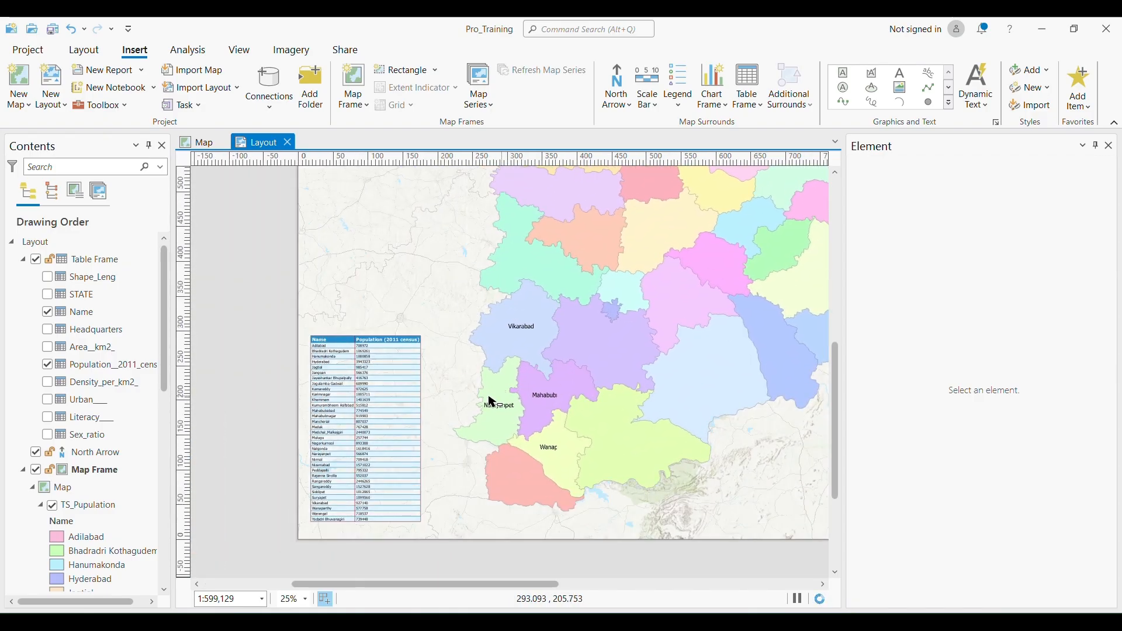
Delete the population table frame from the layout.
{"action": "left_click", "coordinate": [402, 411]}
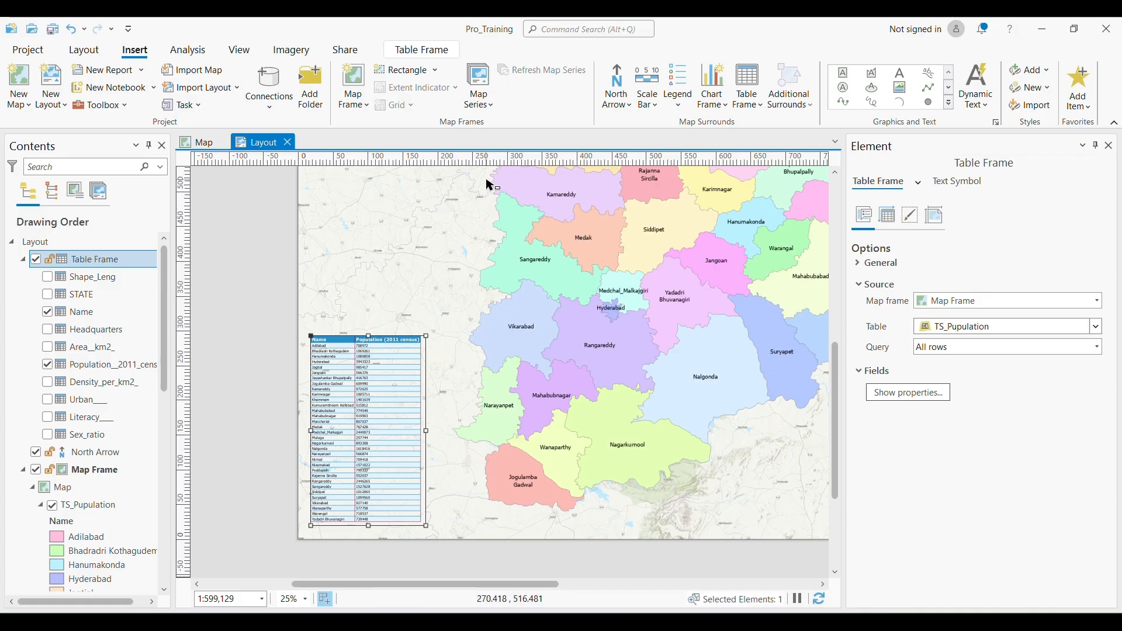
{"action": "scroll", "coordinate": [493, 173], "scroll_direction": "down", "scroll_amount": 4}
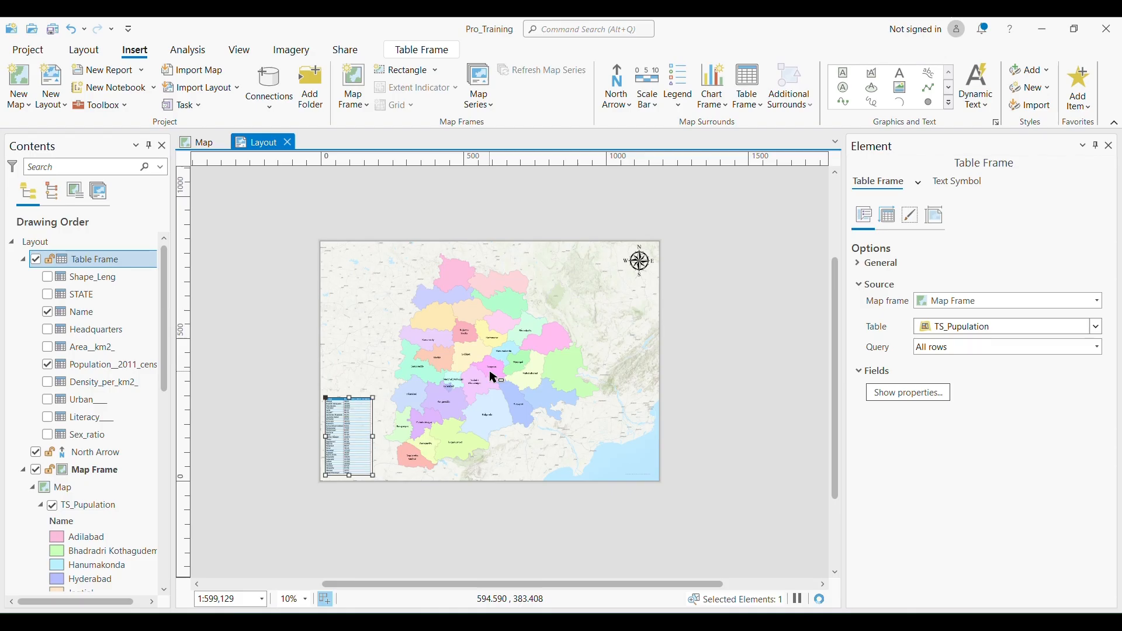
{"action": "left_click", "coordinate": [728, 386]}
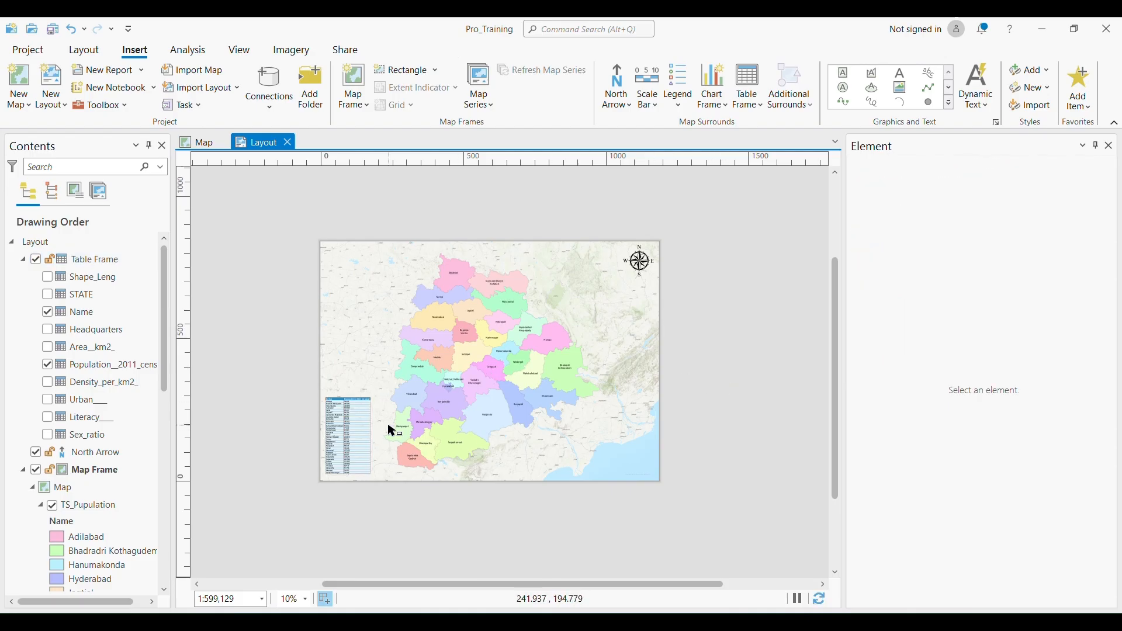
{"action": "left_click", "coordinate": [362, 426]}
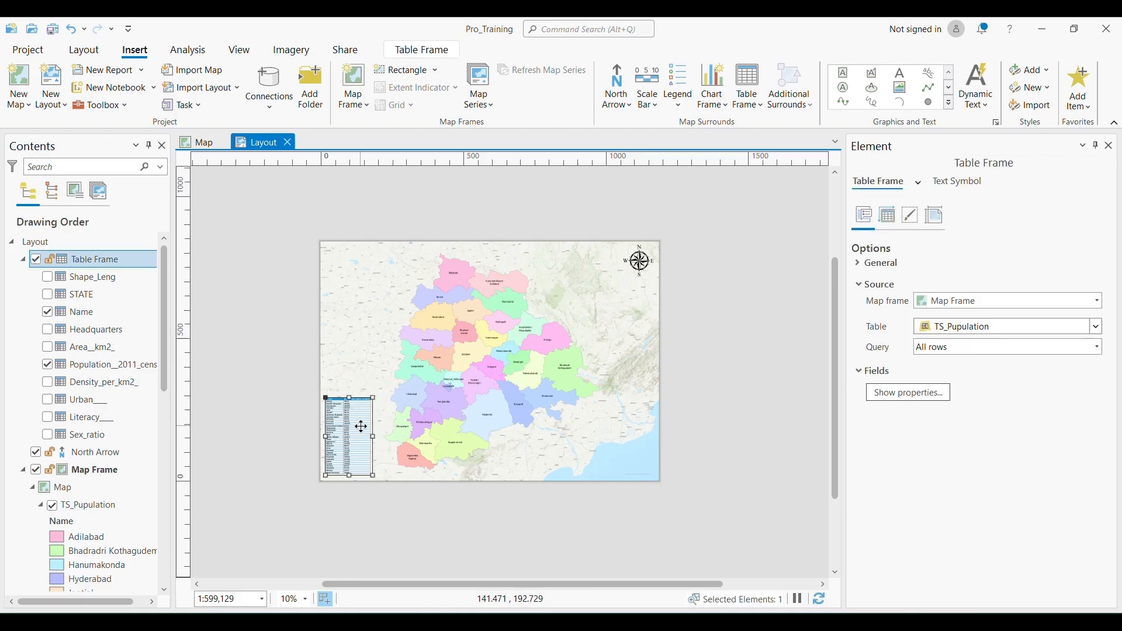
{"action": "key", "text": "Delete"}
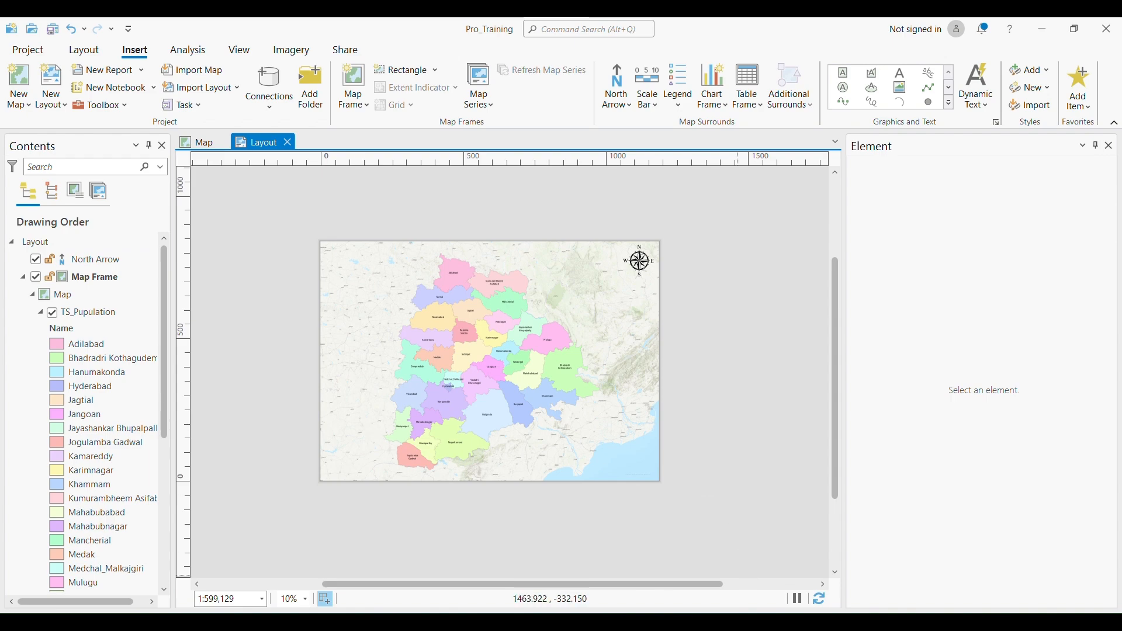
Switch to Excel and copy the whole Name and Population (2011 census) table, A1:B34, from Sheet1.
{"action": "left_click", "coordinate": [757, 599]}
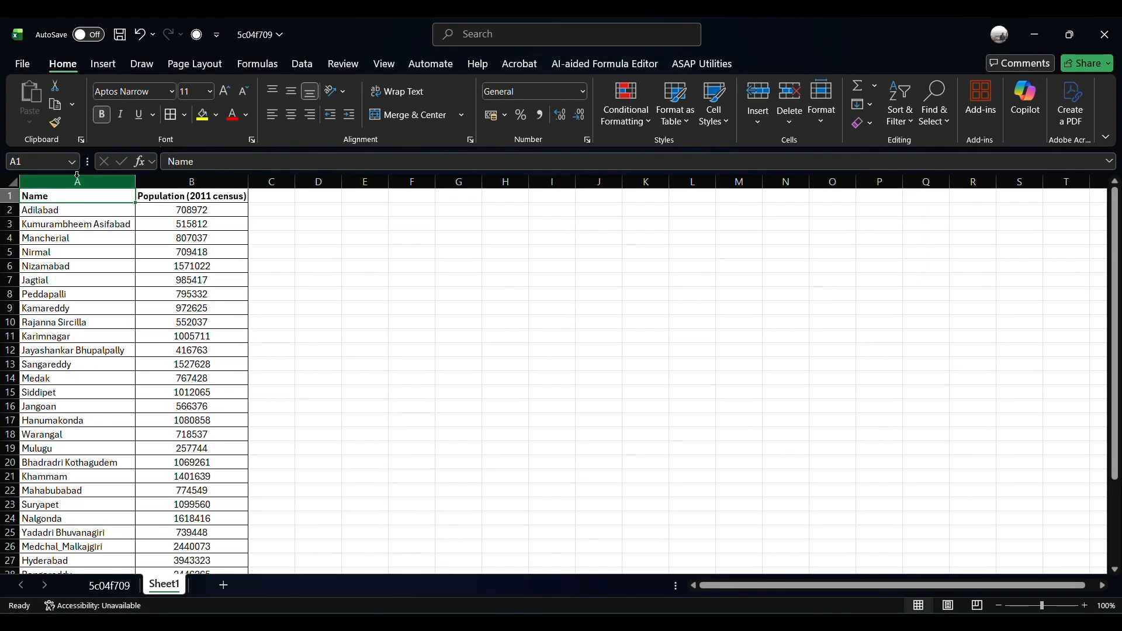
{"action": "key", "text": "ctrl+shift+Down"}
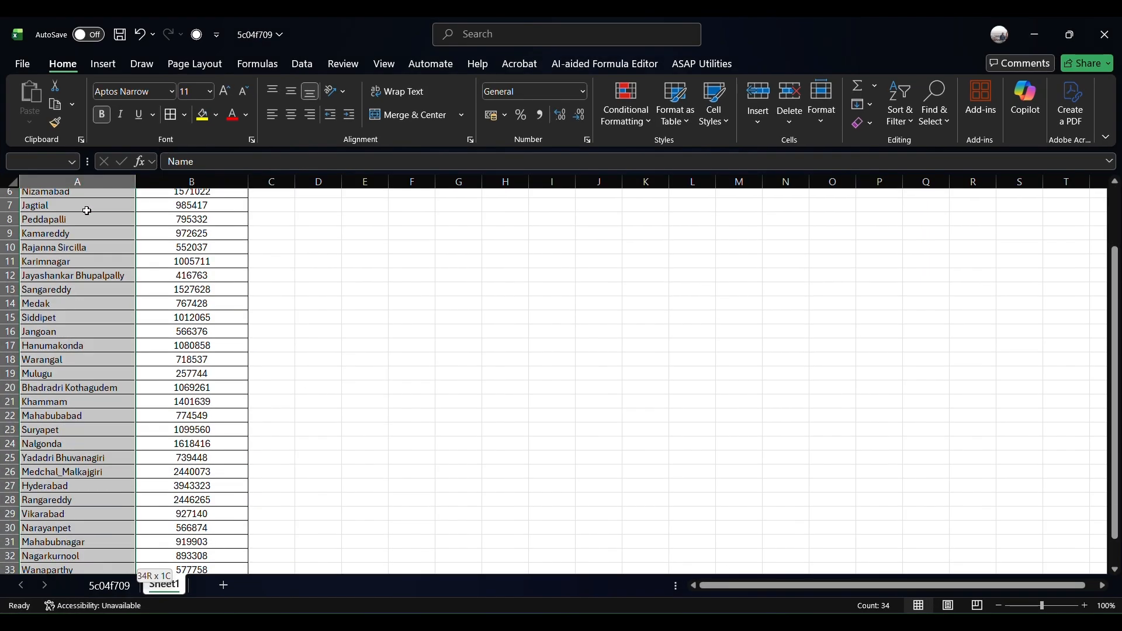
{"action": "key", "text": "ctrl+shift+Right"}
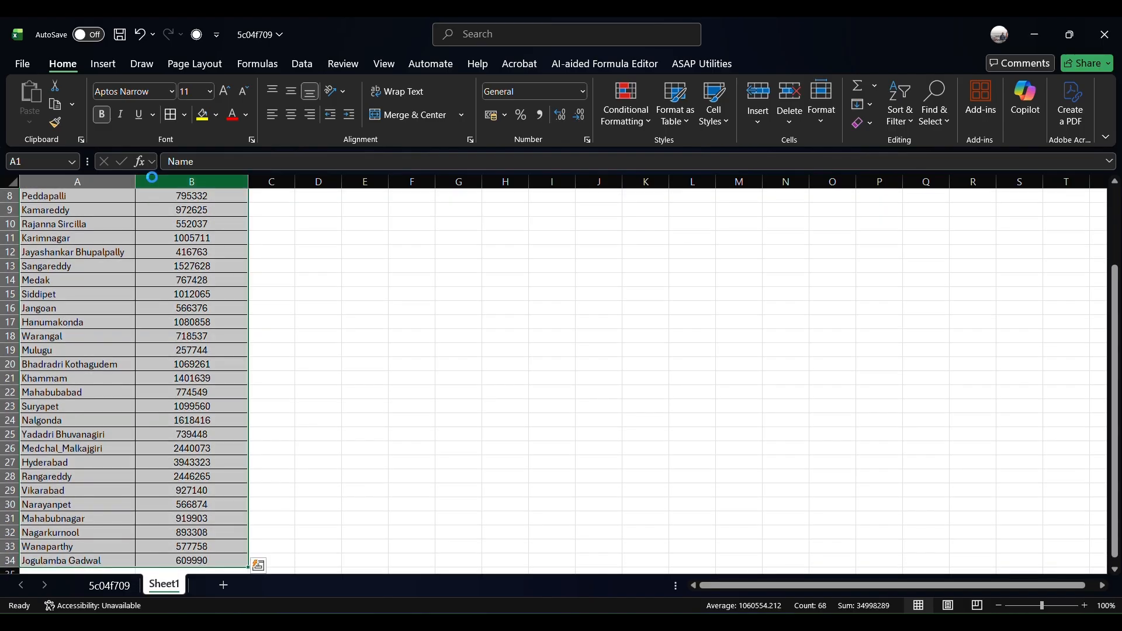
{"action": "key", "text": "ctrl+c"}
Return to the ArcGIS Pro layout, paste the table as a picture and fit it at the page's lower left corner, about 171 by 357 mm.
{"action": "key", "text": "alt+Tab"}
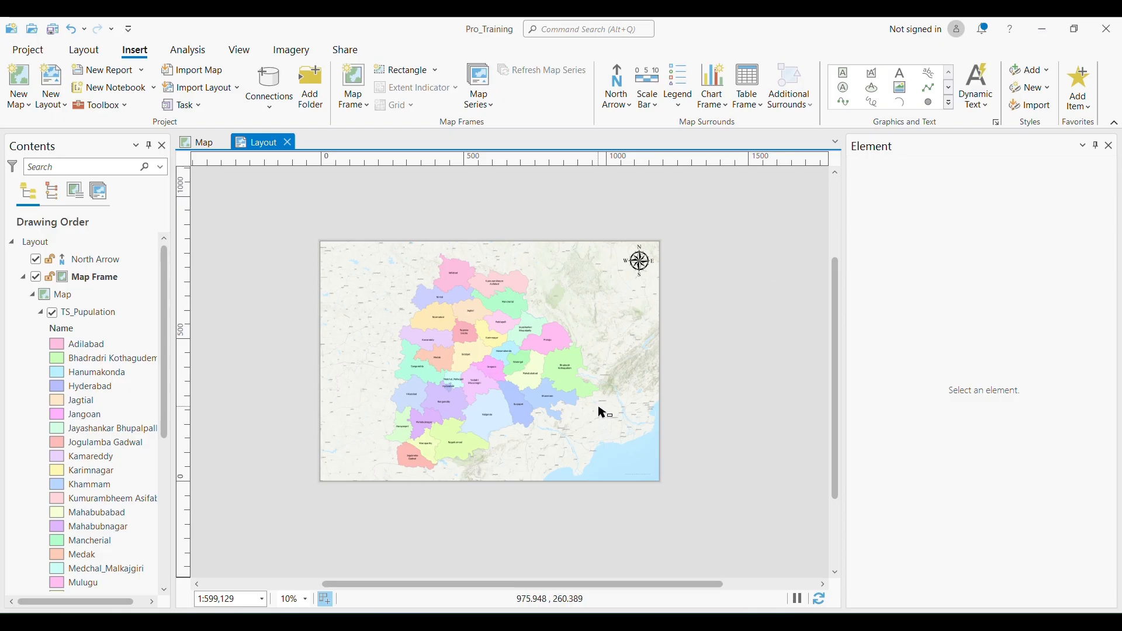
{"action": "scroll", "coordinate": [602, 413], "scroll_direction": "up", "scroll_amount": 2}
{"action": "key", "text": "ctrl+v"}
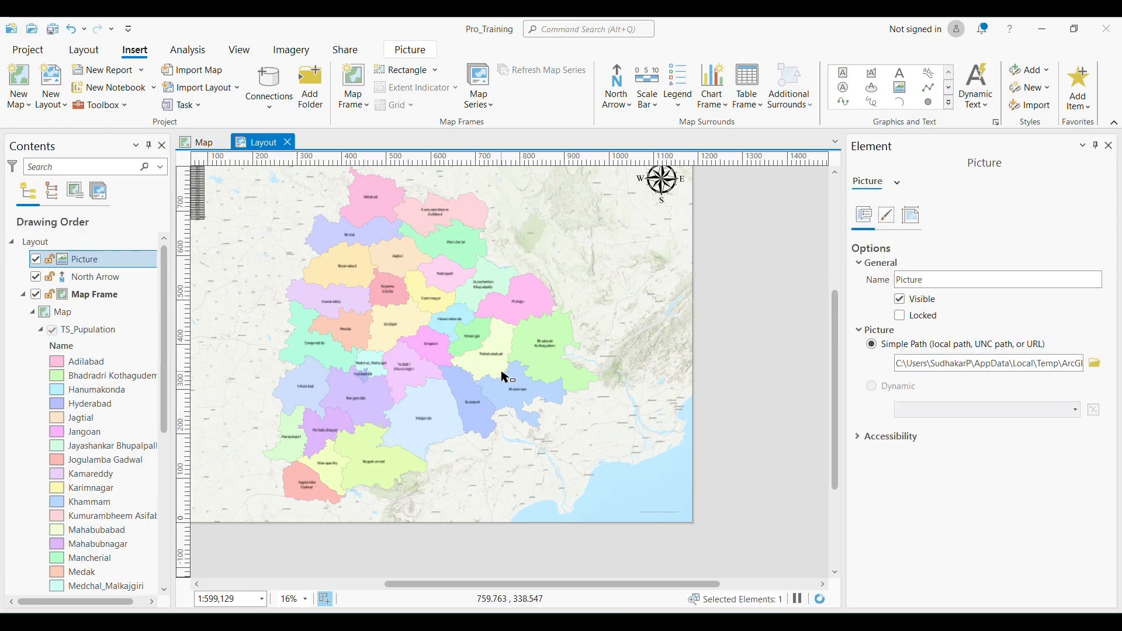
{"action": "scroll", "coordinate": [501, 376], "scroll_direction": "left", "scroll_amount": 3}
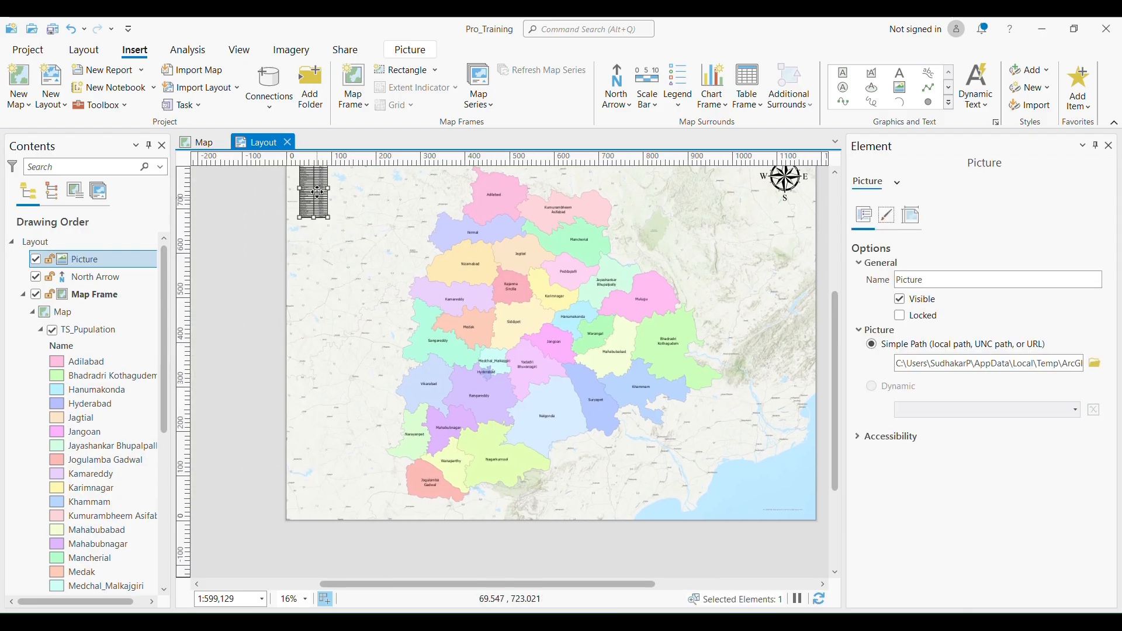
{"action": "left_click_drag", "start_coordinate": [316, 197], "coordinate": [348, 410]}
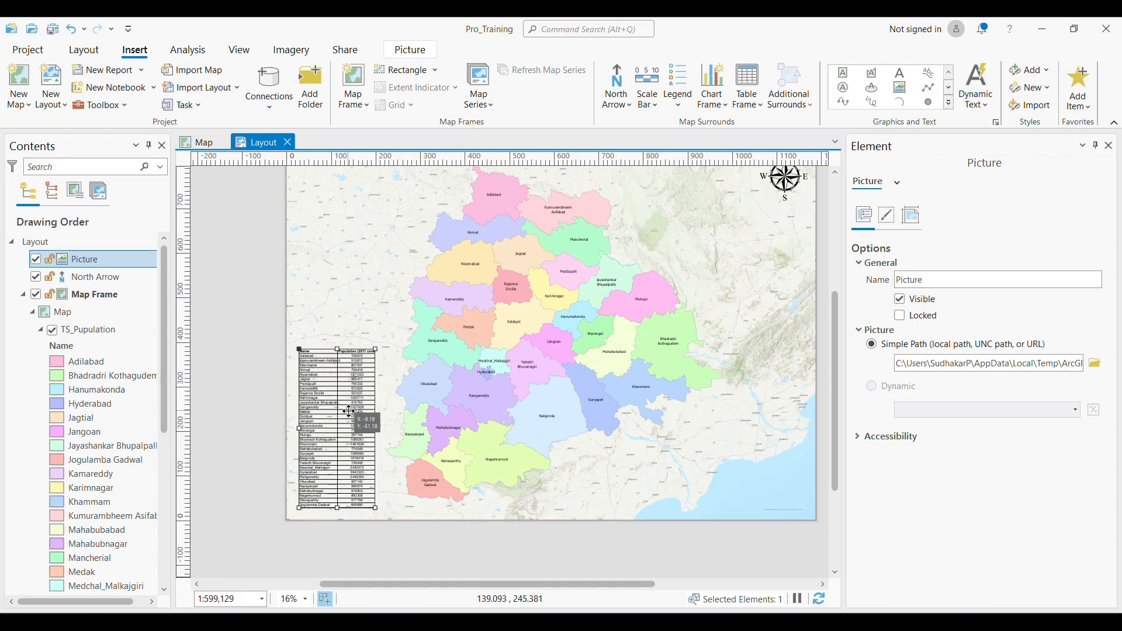
{"action": "scroll", "coordinate": [294, 474], "scroll_direction": "up", "scroll_amount": 5}
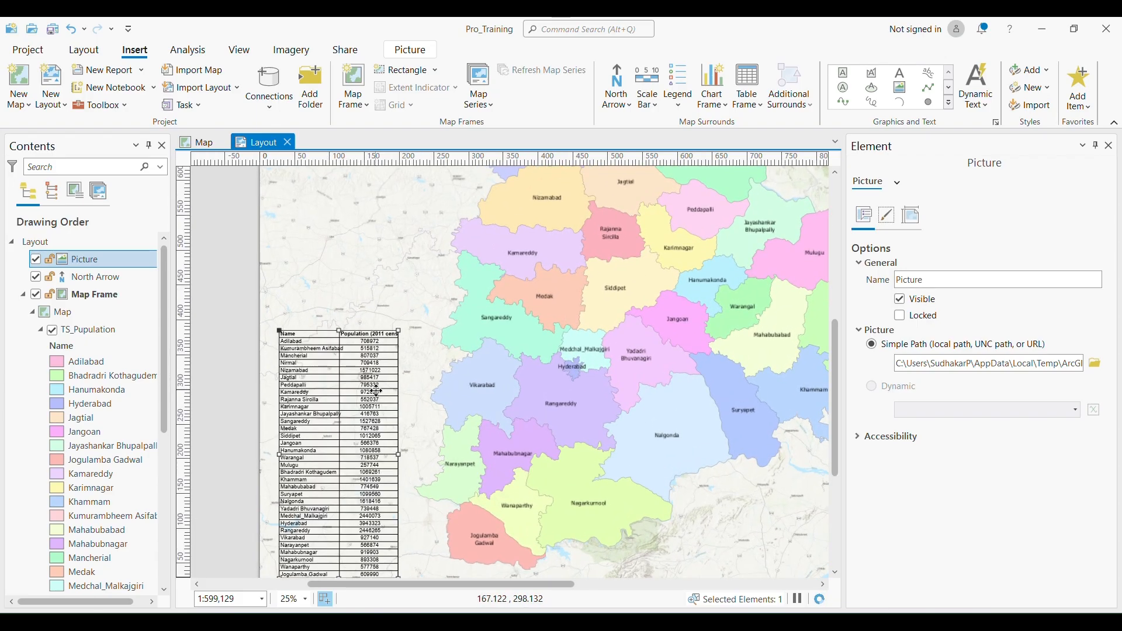
{"action": "scroll", "coordinate": [457, 268], "scroll_direction": "down", "scroll_amount": 3}
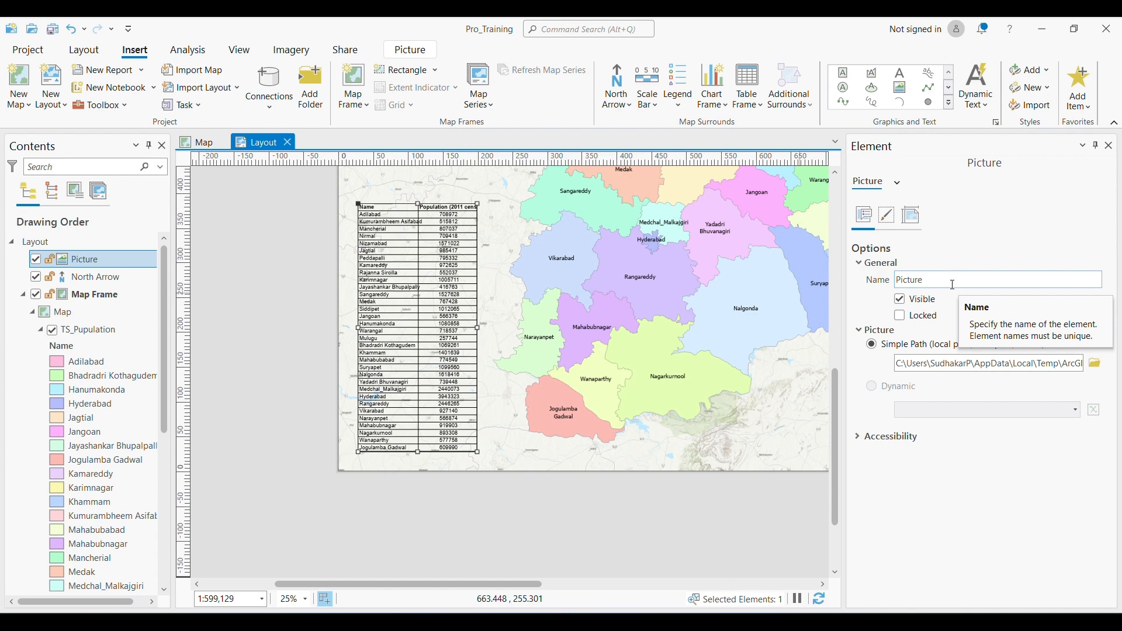
Examine the placement, display and general option settings of the pasted table picture.
{"action": "left_click", "coordinate": [912, 220]}
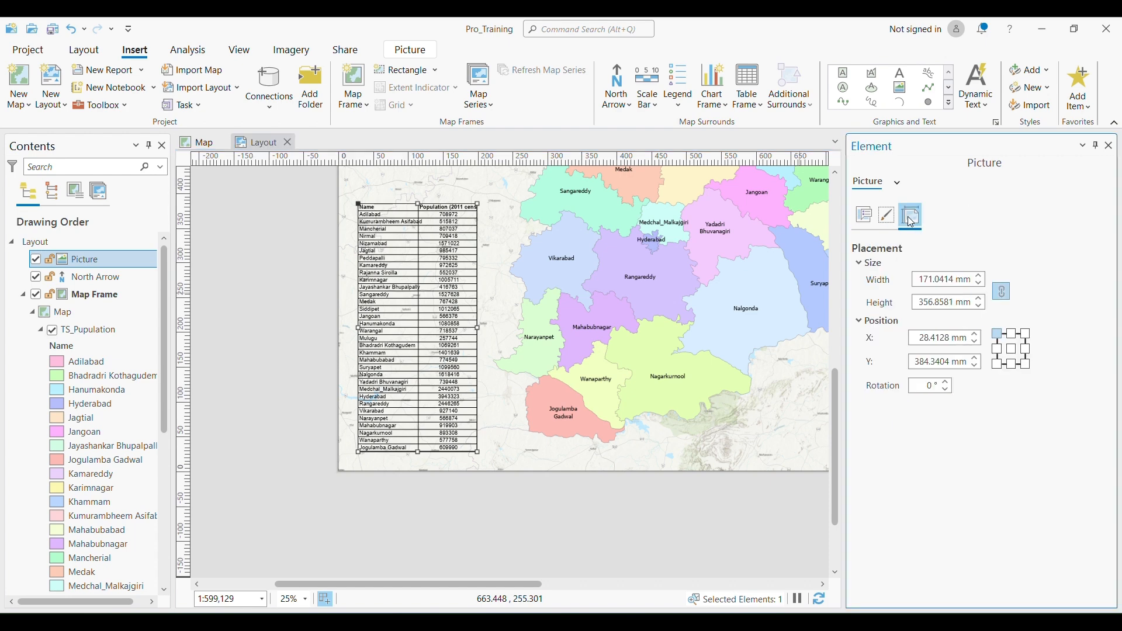
{"action": "left_click", "coordinate": [888, 215]}
{"action": "left_click", "coordinate": [864, 215]}
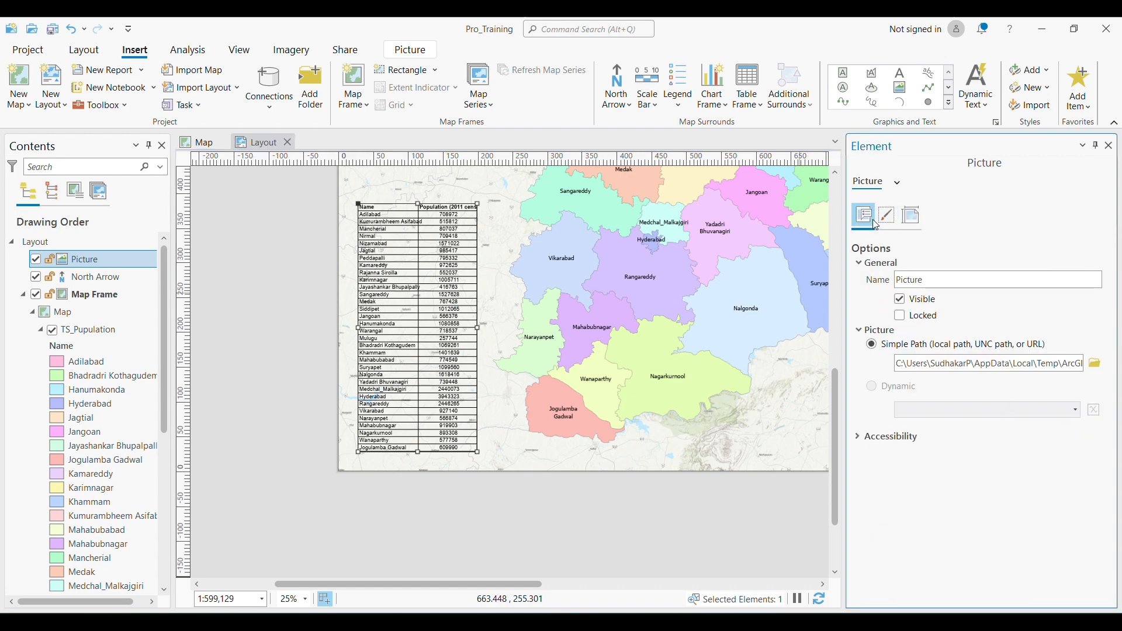
{"action": "left_click", "coordinate": [897, 183]}
{"action": "left_click", "coordinate": [1037, 229]}
{"action": "scroll", "coordinate": [463, 344], "scroll_direction": "down", "scroll_amount": 2}
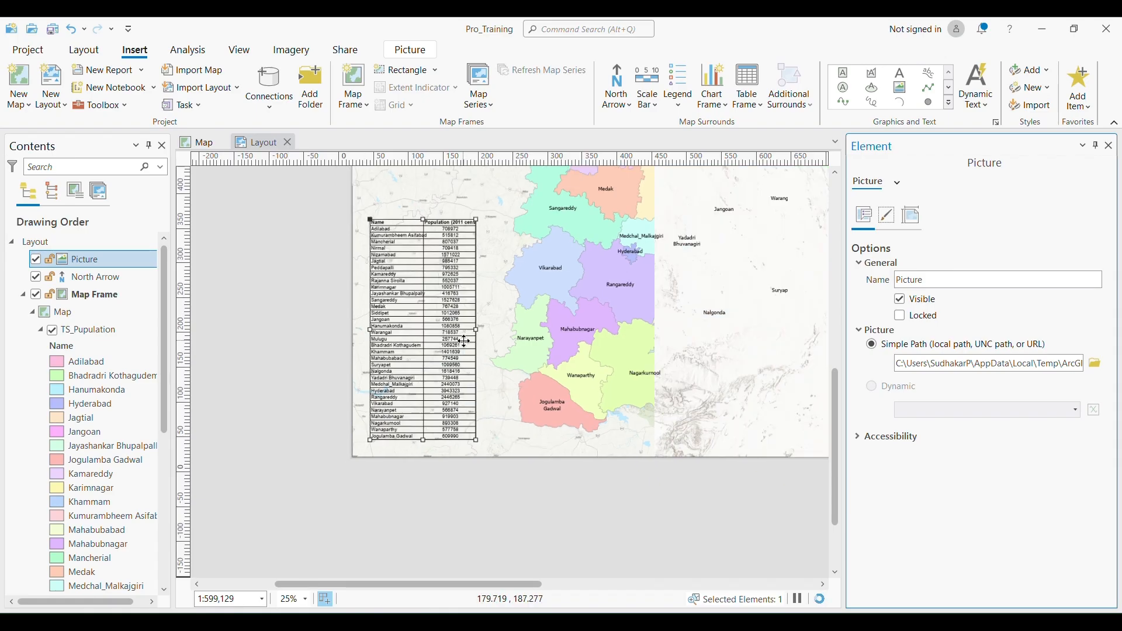
{"action": "left_click", "coordinate": [311, 285]}
{"action": "left_click", "coordinate": [461, 303]}
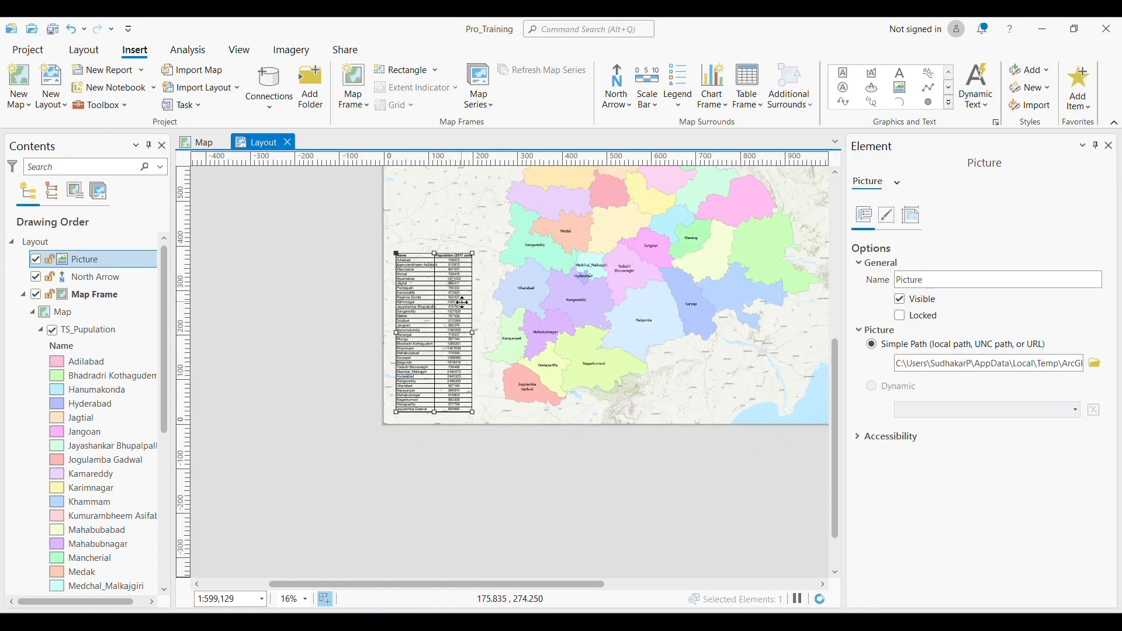
Delete the pasted table picture and undo the layout edits back far enough to restore the deleted population table frame, leaving it deselected.
{"action": "key", "text": "Delete"}
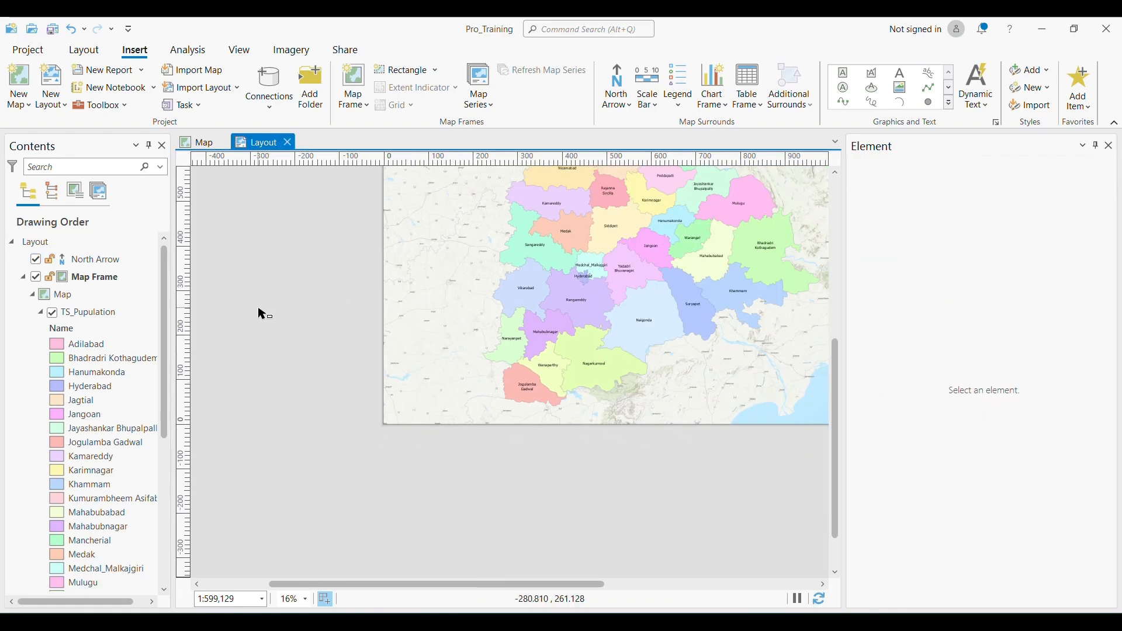
{"action": "key", "text": "ctrl+z"}
{"action": "key", "text": "ctrl+z"}
{"action": "key", "text": "ctrl+z"}
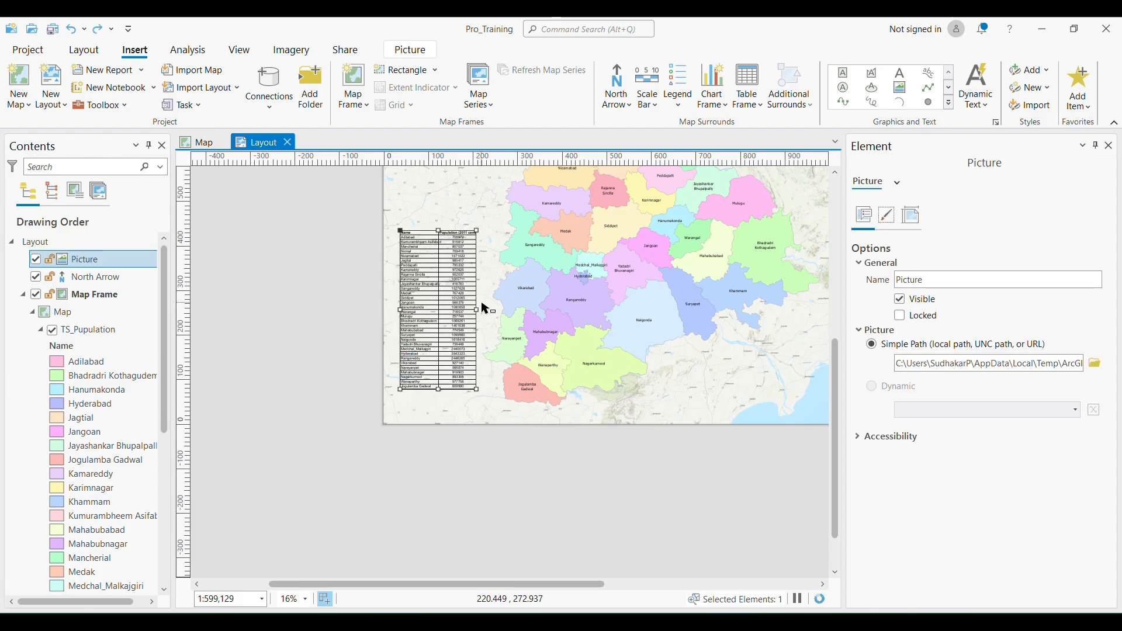
{"action": "key", "text": "ctrl+z"}
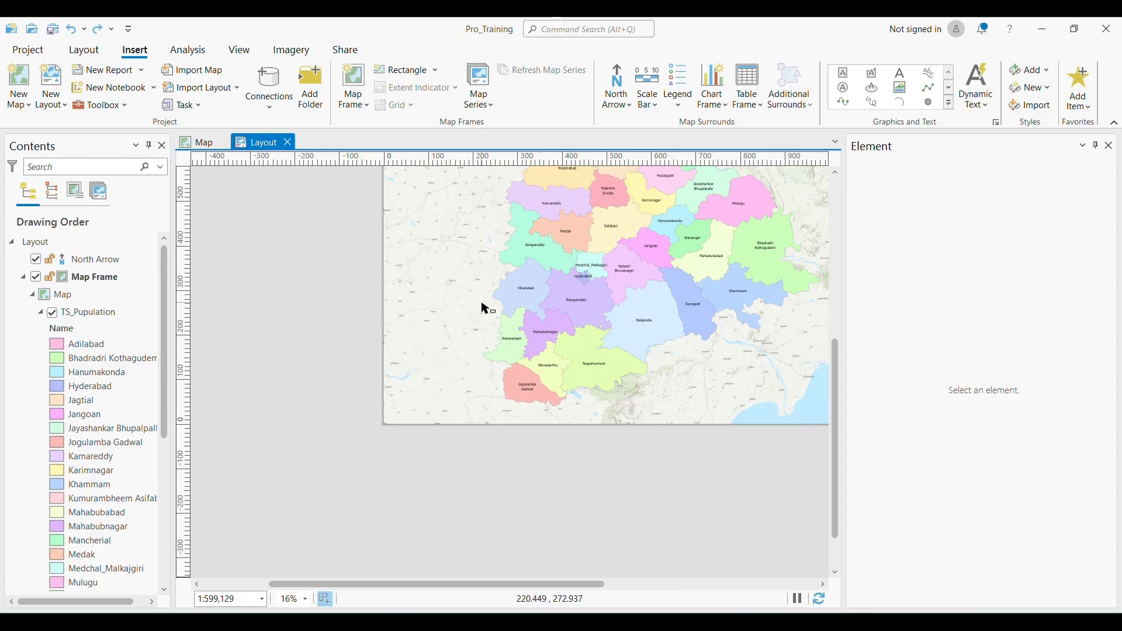
{"action": "key", "text": "ctrl+z"}
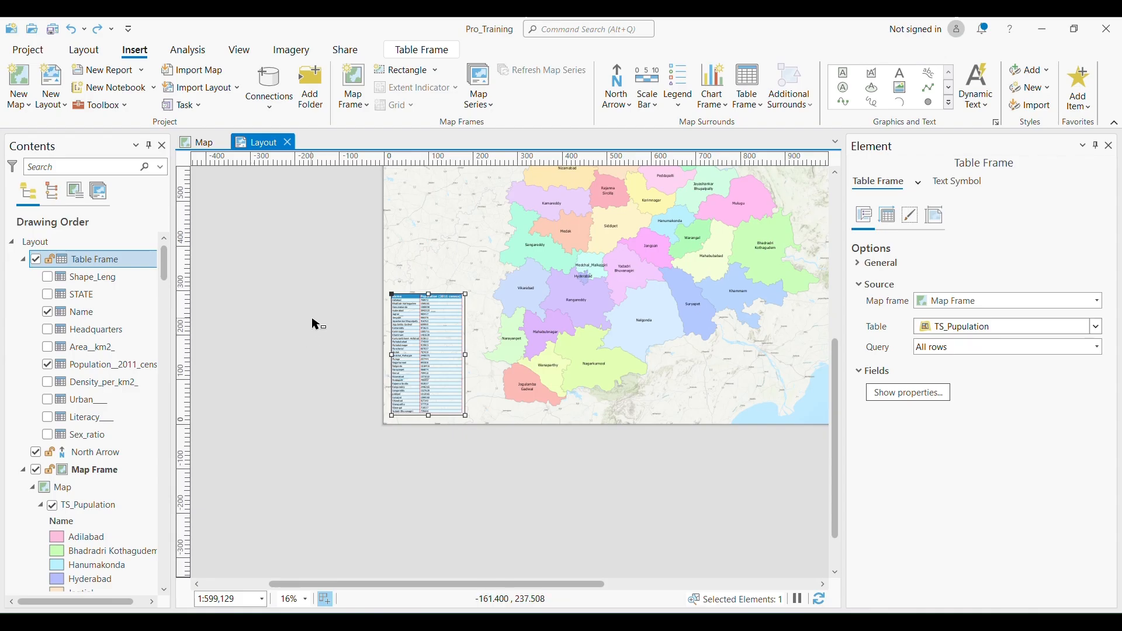
{"action": "left_click", "coordinate": [314, 321]}
{"action": "left_click_drag", "start_coordinate": [515, 297], "coordinate": [418, 355]}
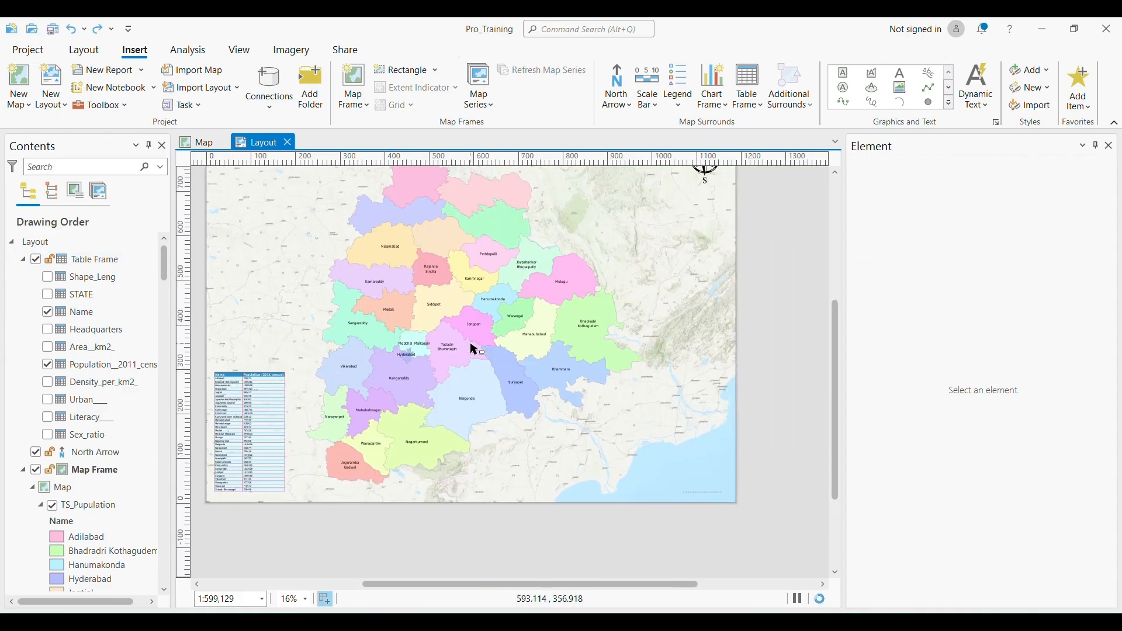
{"action": "scroll", "coordinate": [476, 347], "scroll_direction": "down", "scroll_amount": 2}
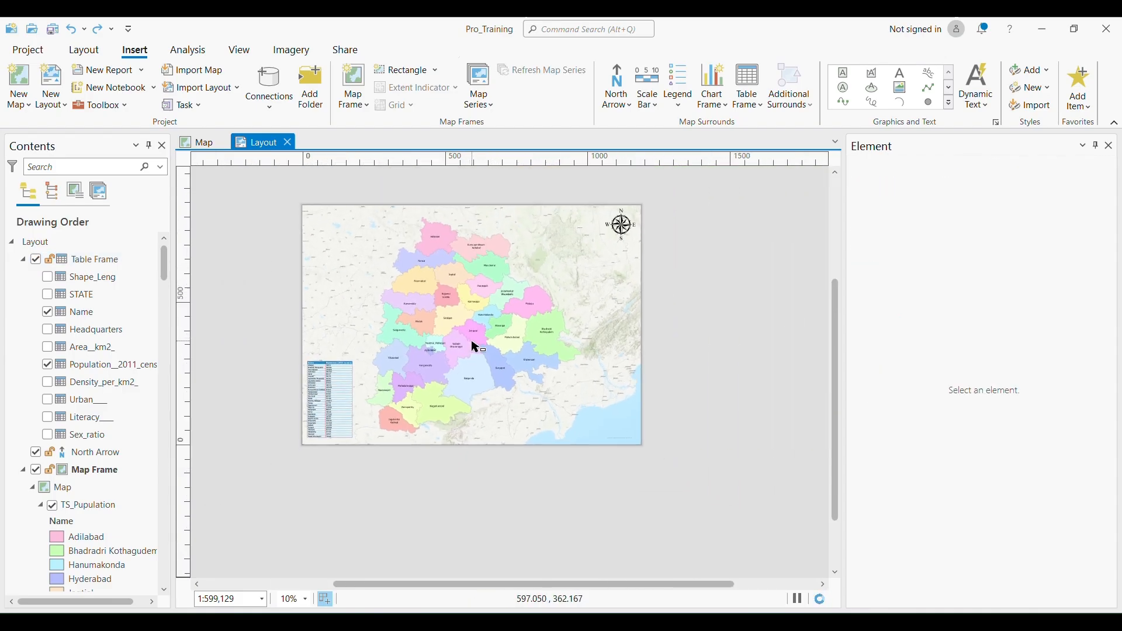